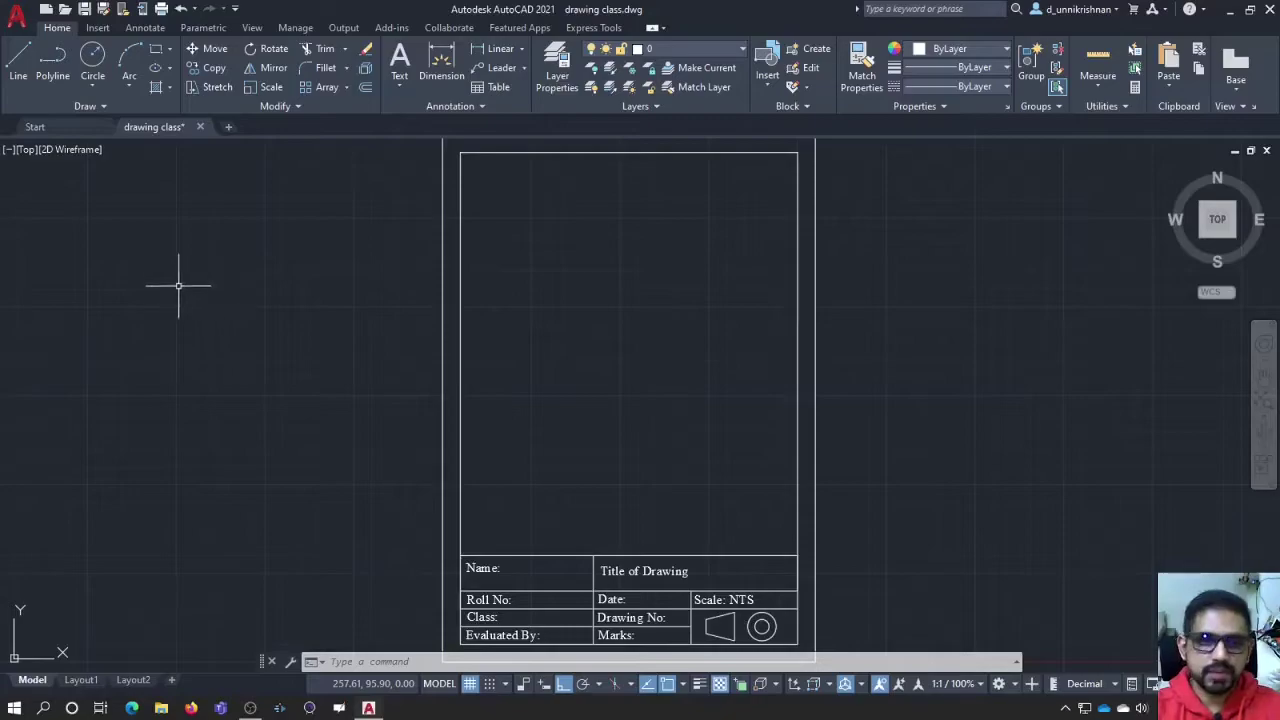
{"action": "left_click", "coordinate": [171, 50]}
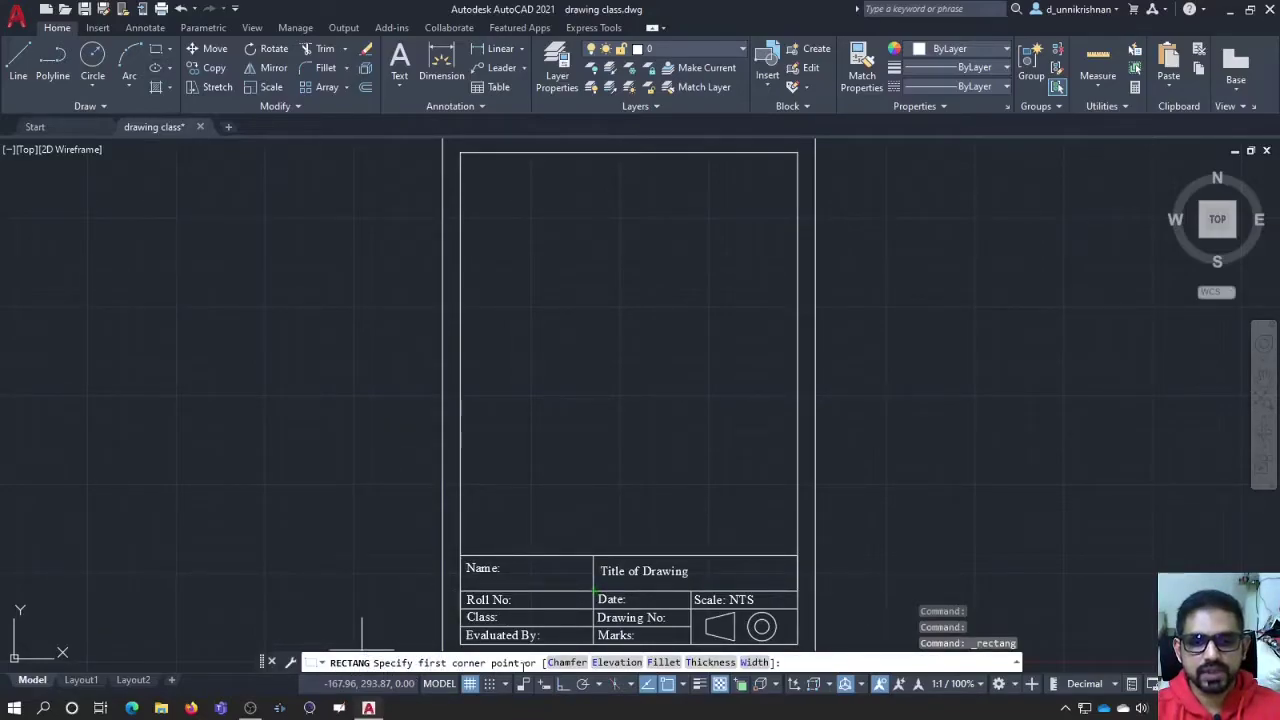
{"action": "left_click", "coordinate": [506, 450]}
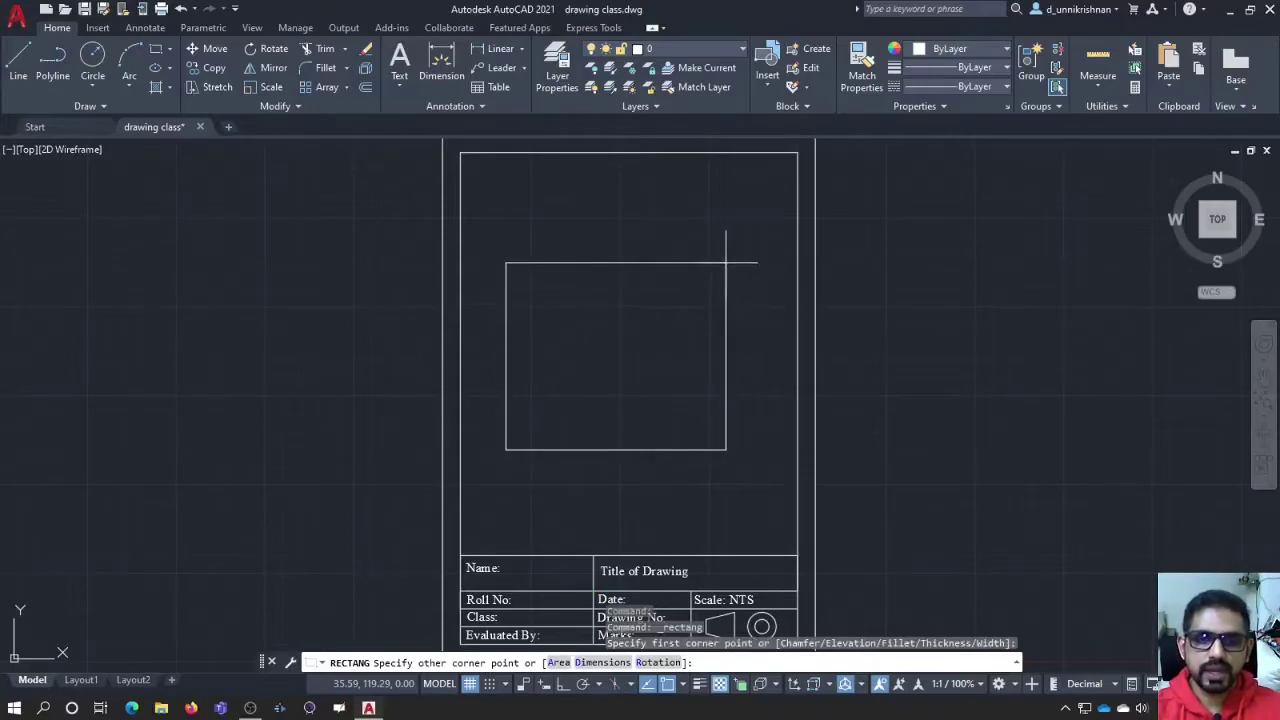
{"action": "left_click", "coordinate": [706, 307]}
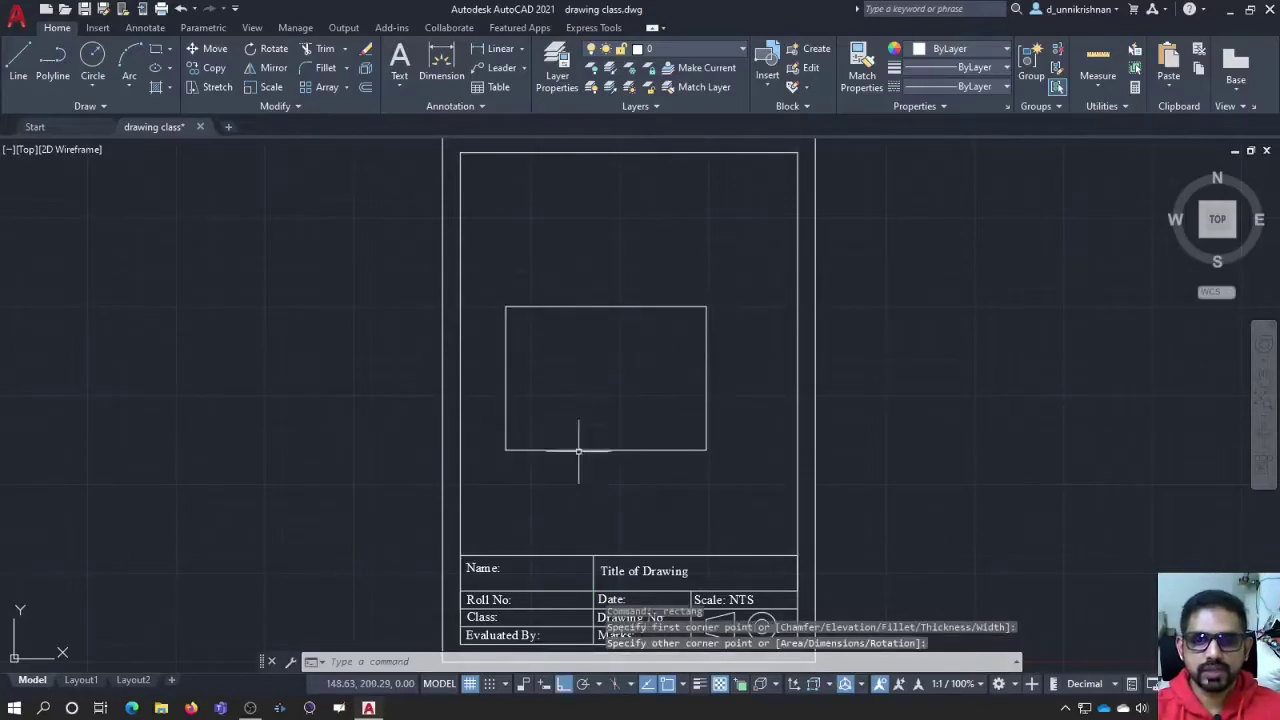
{"action": "left_click", "coordinate": [531, 307]}
{"action": "key", "text": "Delete"}
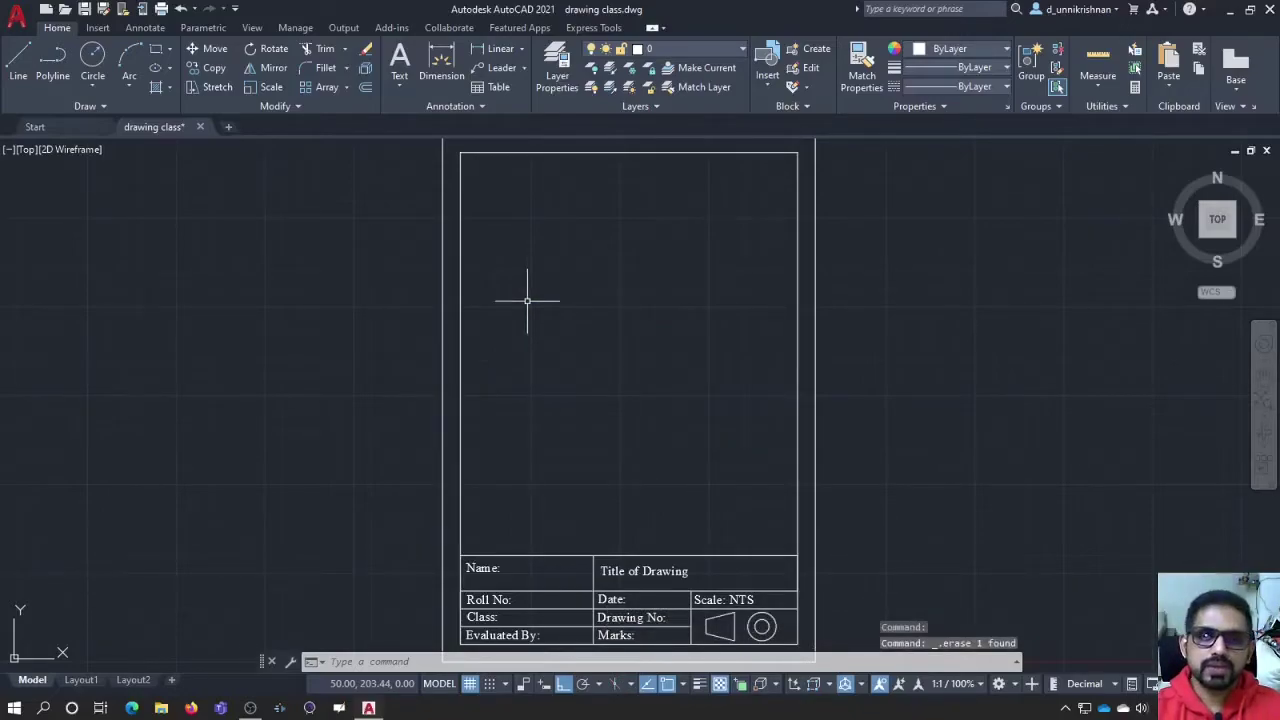
{"action": "left_click", "coordinate": [156, 49]}
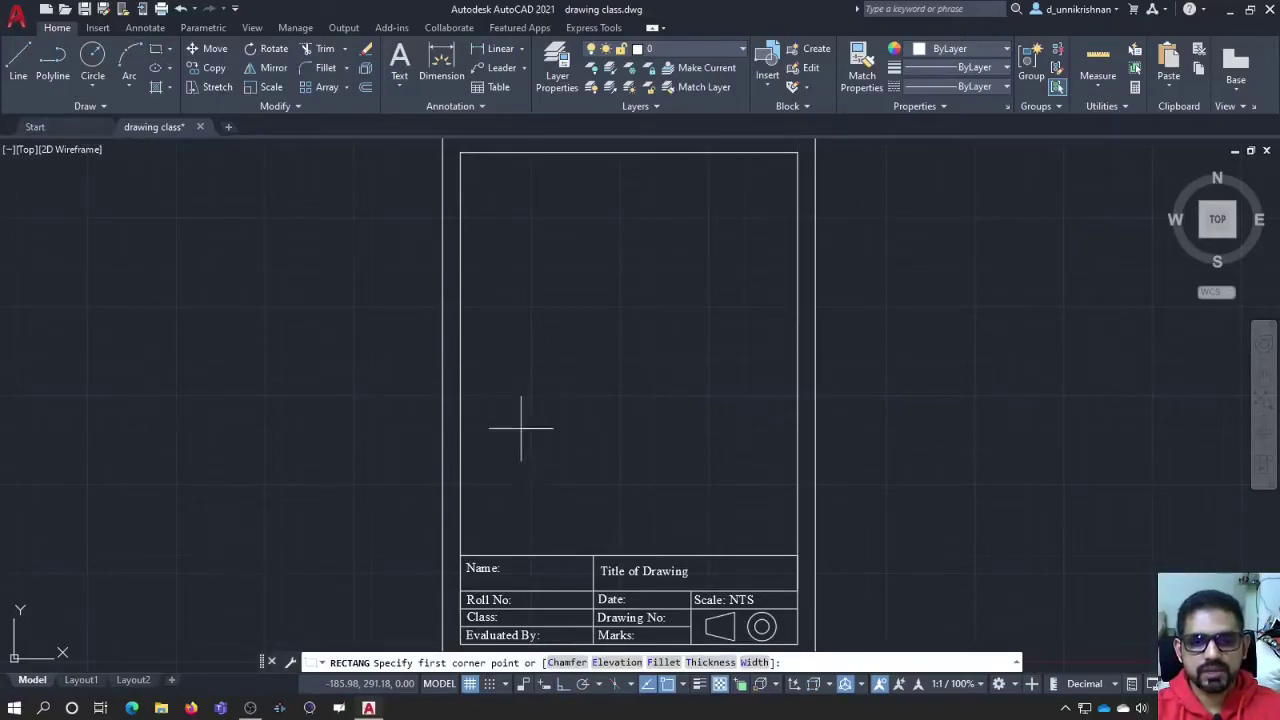
{"action": "left_click", "coordinate": [521, 428]}
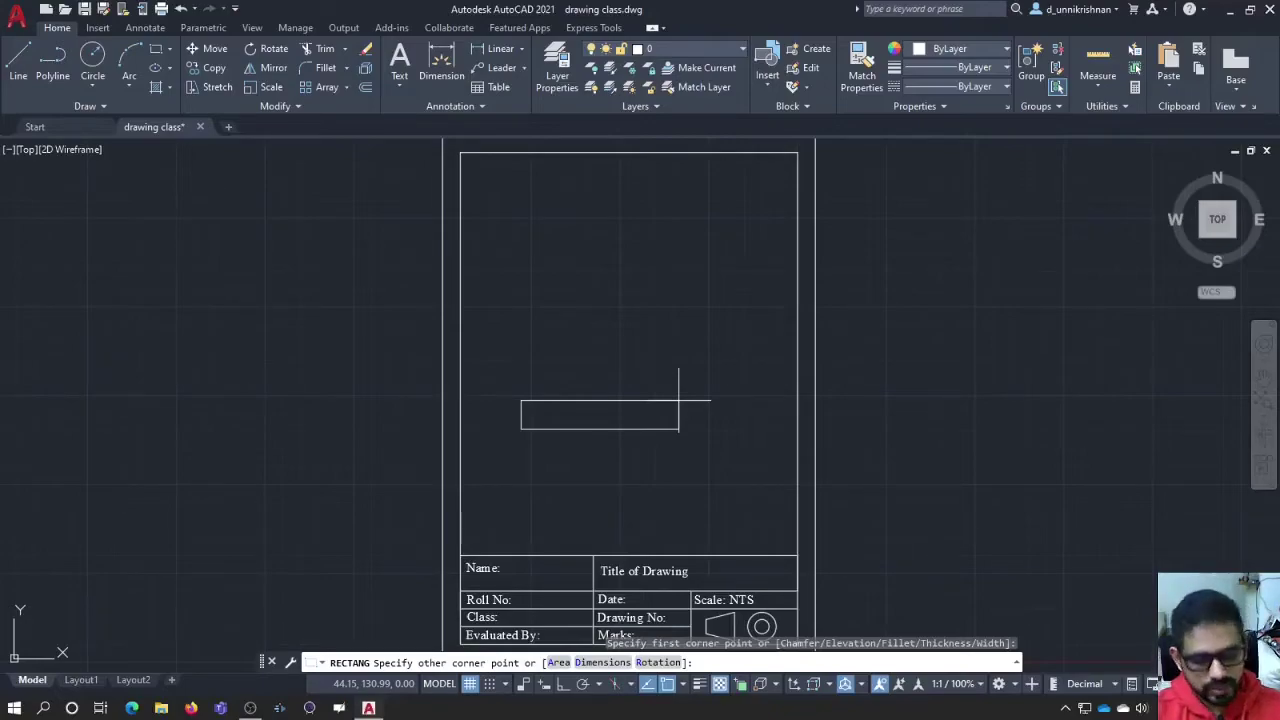
{"action": "type", "text": "@"}
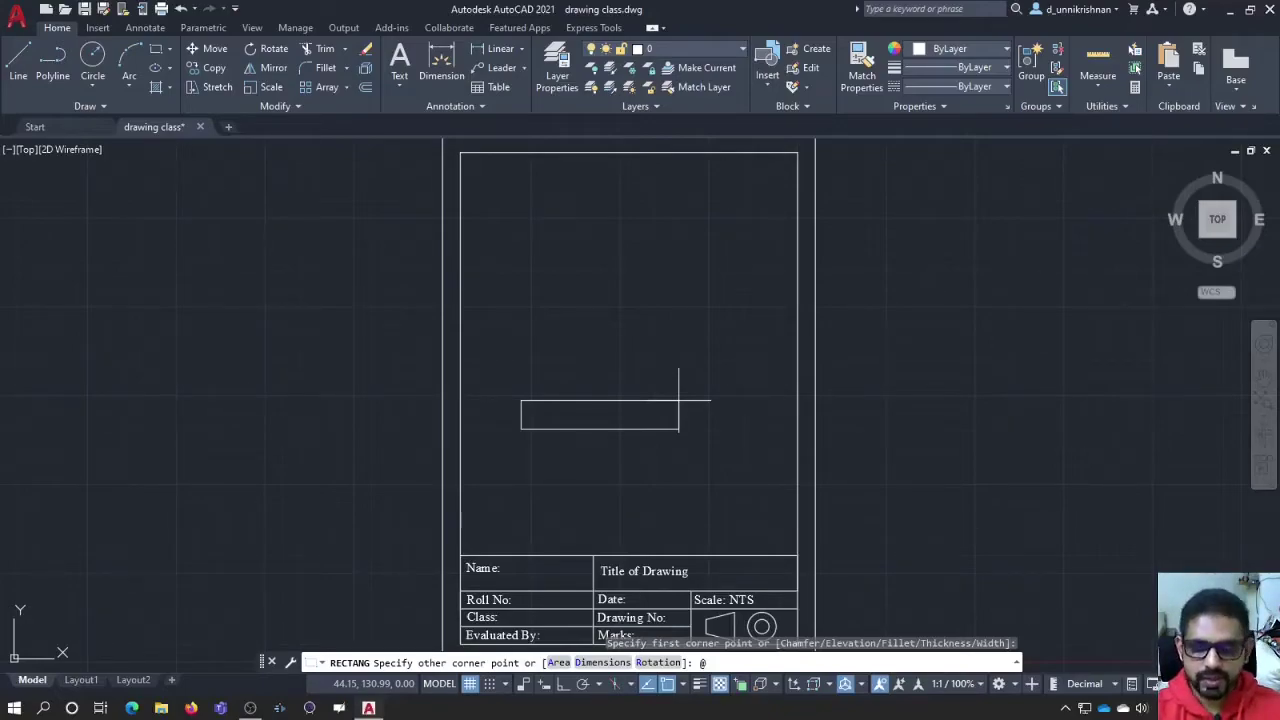
{"action": "type", "text": "100"}
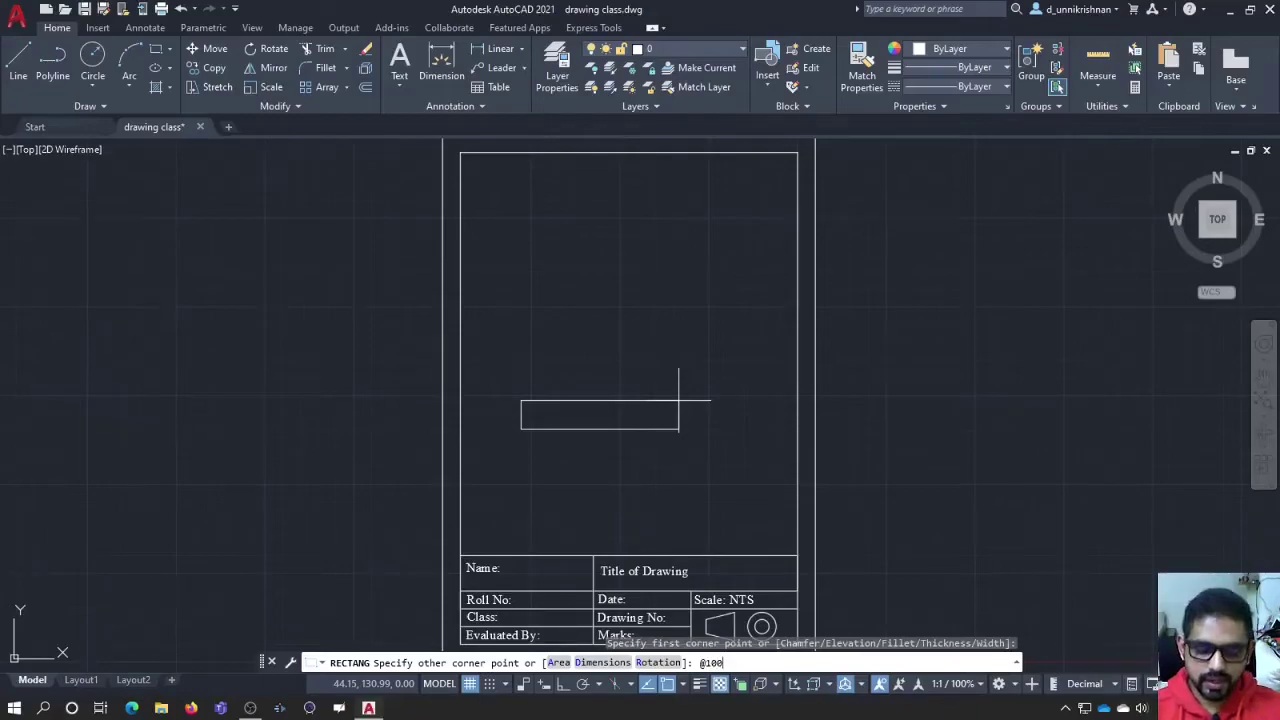
{"action": "type", "text": ",50"}
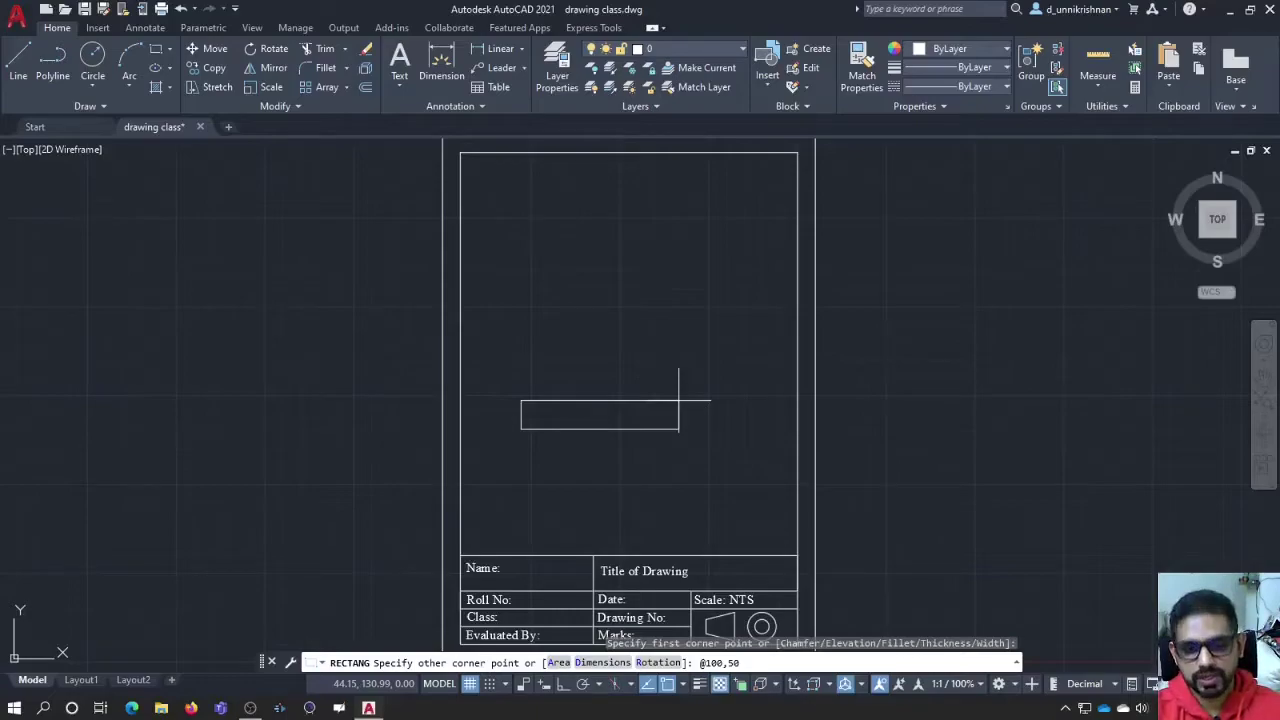
{"action": "key", "text": "Return"}
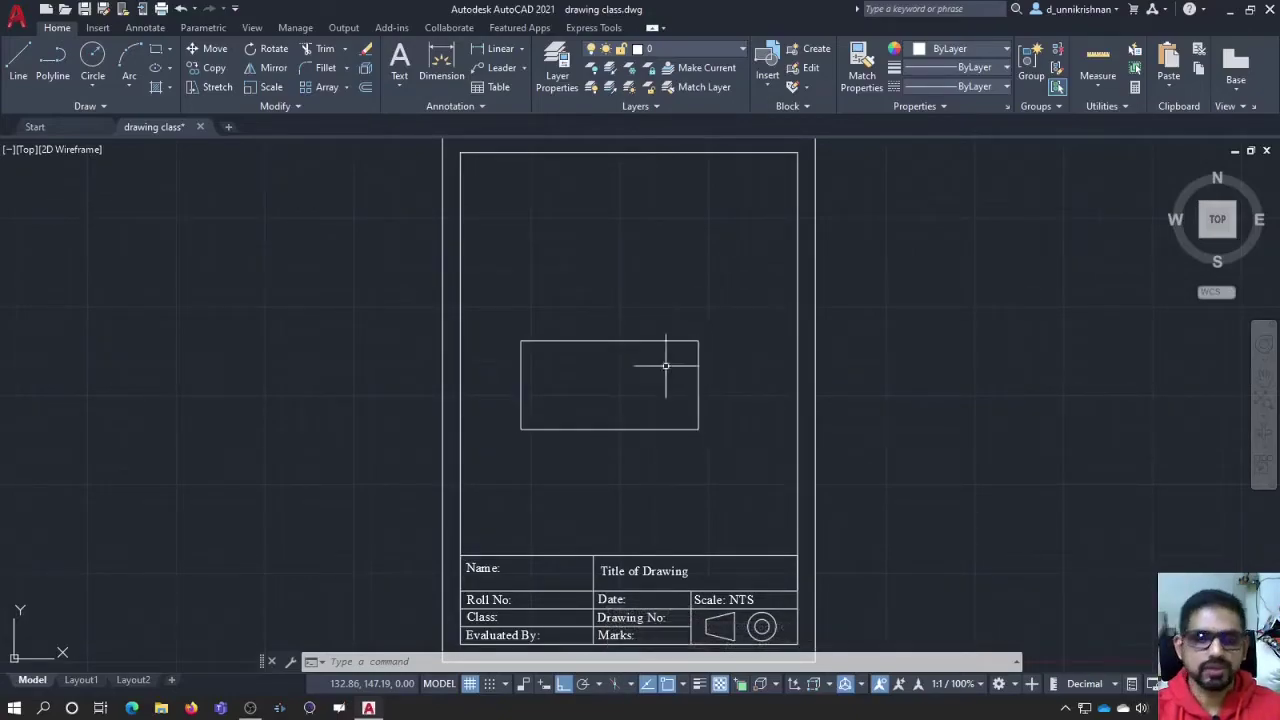
Step: Erase the rectangle and show the Rectangle/Polygon flyout choices
{"action": "left_click", "coordinate": [531, 340]}
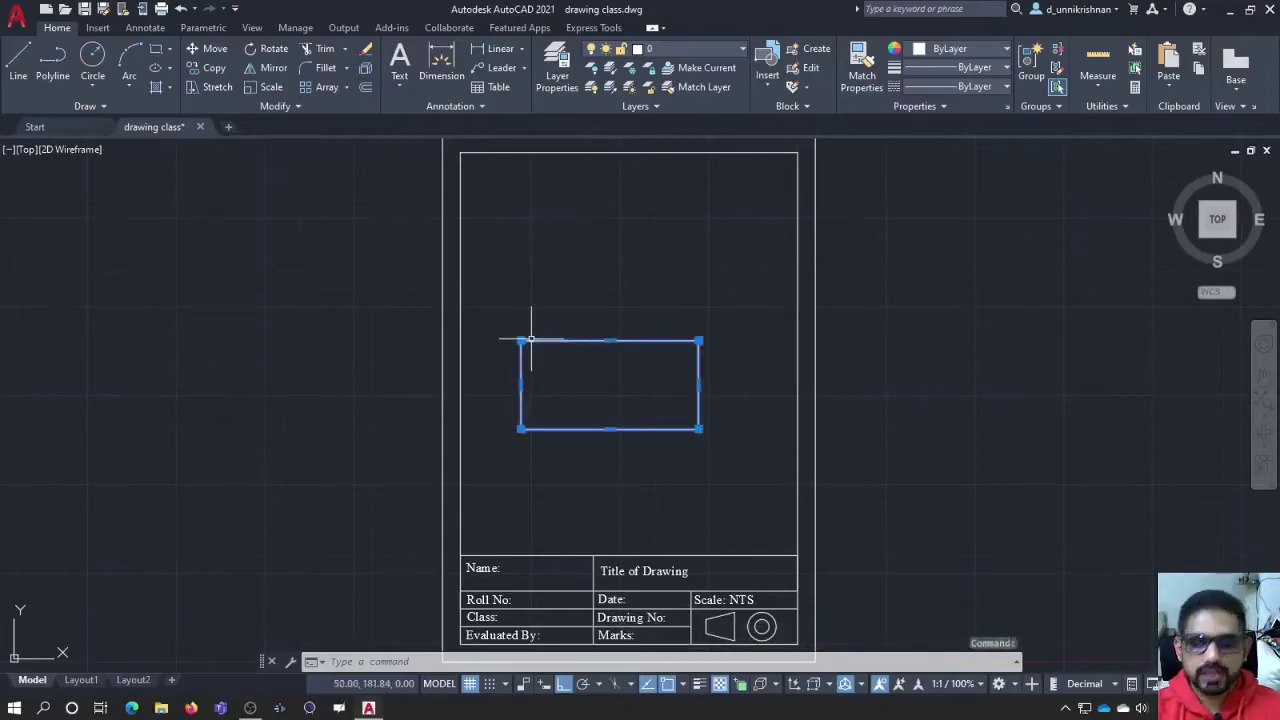
{"action": "key", "text": "Delete"}
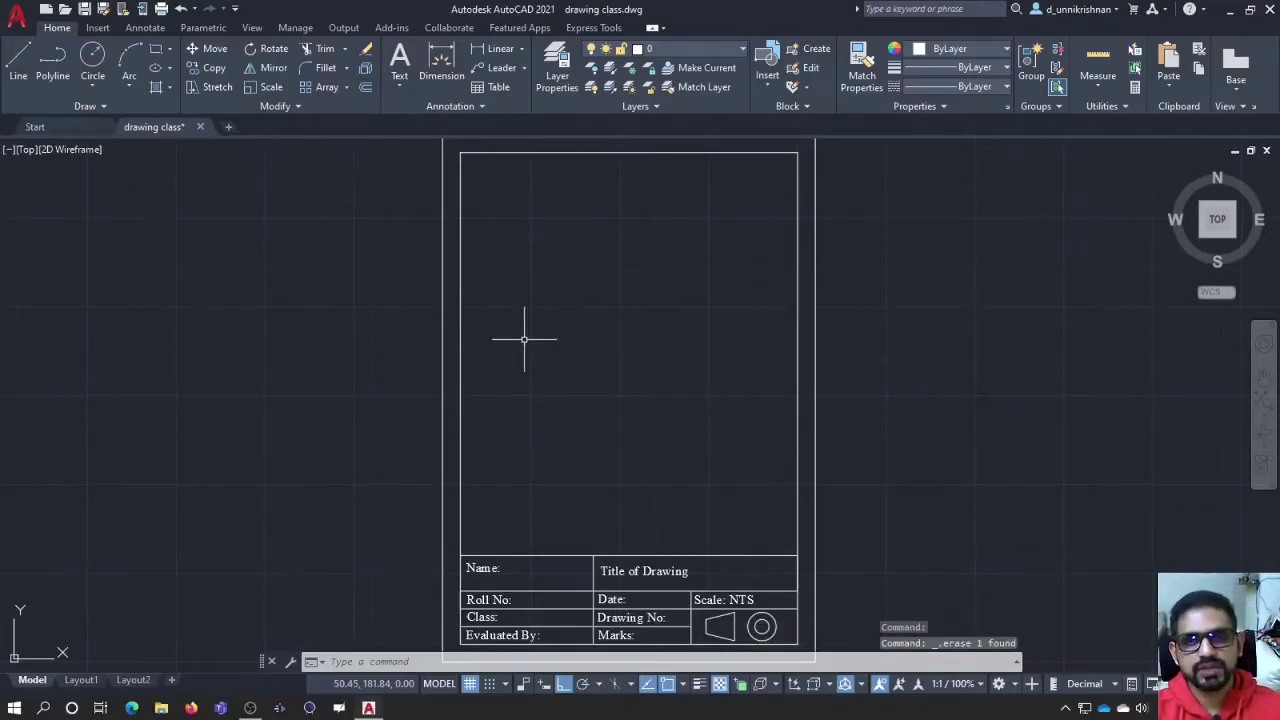
{"action": "left_click", "coordinate": [168, 50]}
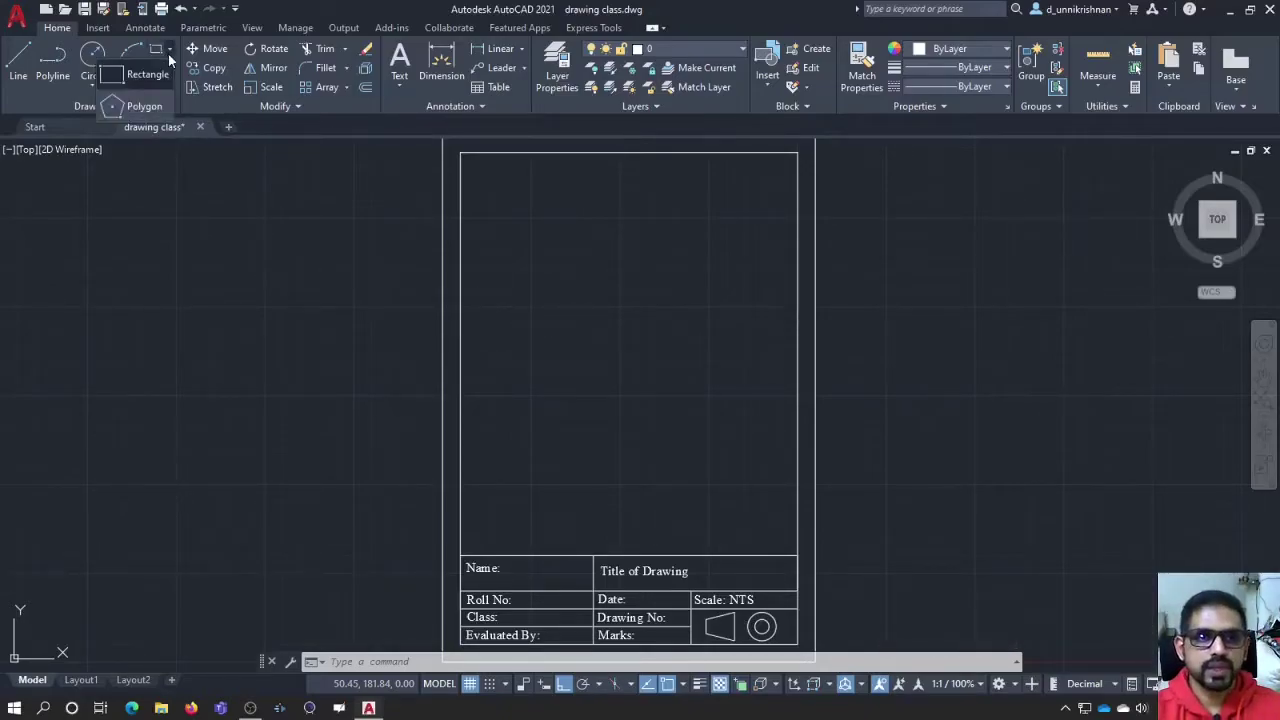
Step: Start a Polygon from the flyout with 5 sides
{"action": "left_click", "coordinate": [146, 105]}
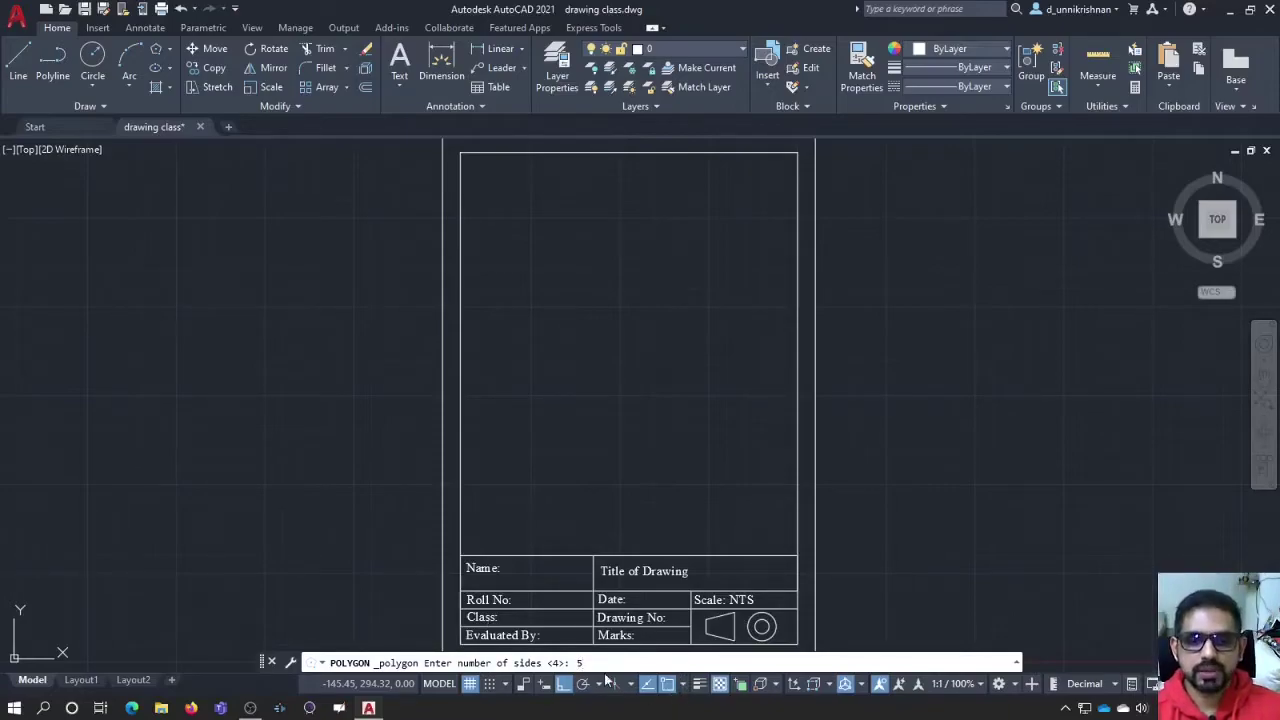
{"action": "key", "text": "Return"}
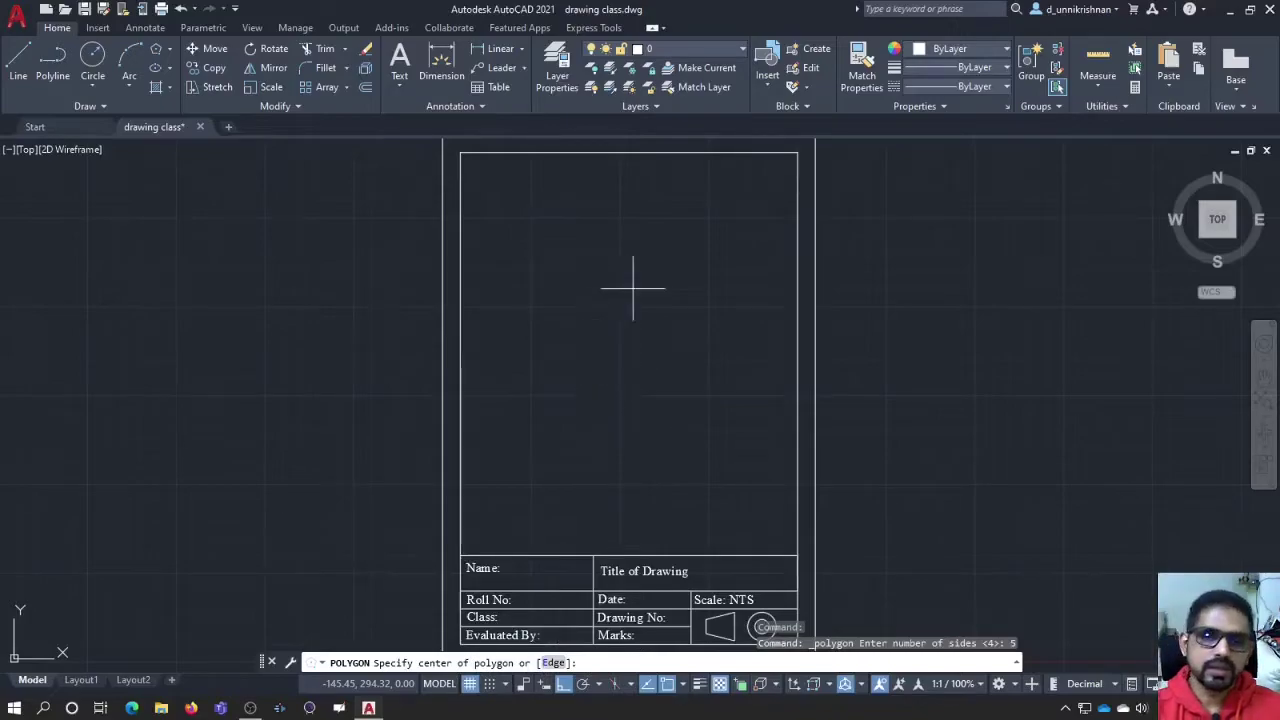
Step: Centre the pentagon in the upper frame, inscribed in a circle of radius 25
{"action": "left_click", "coordinate": [581, 262]}
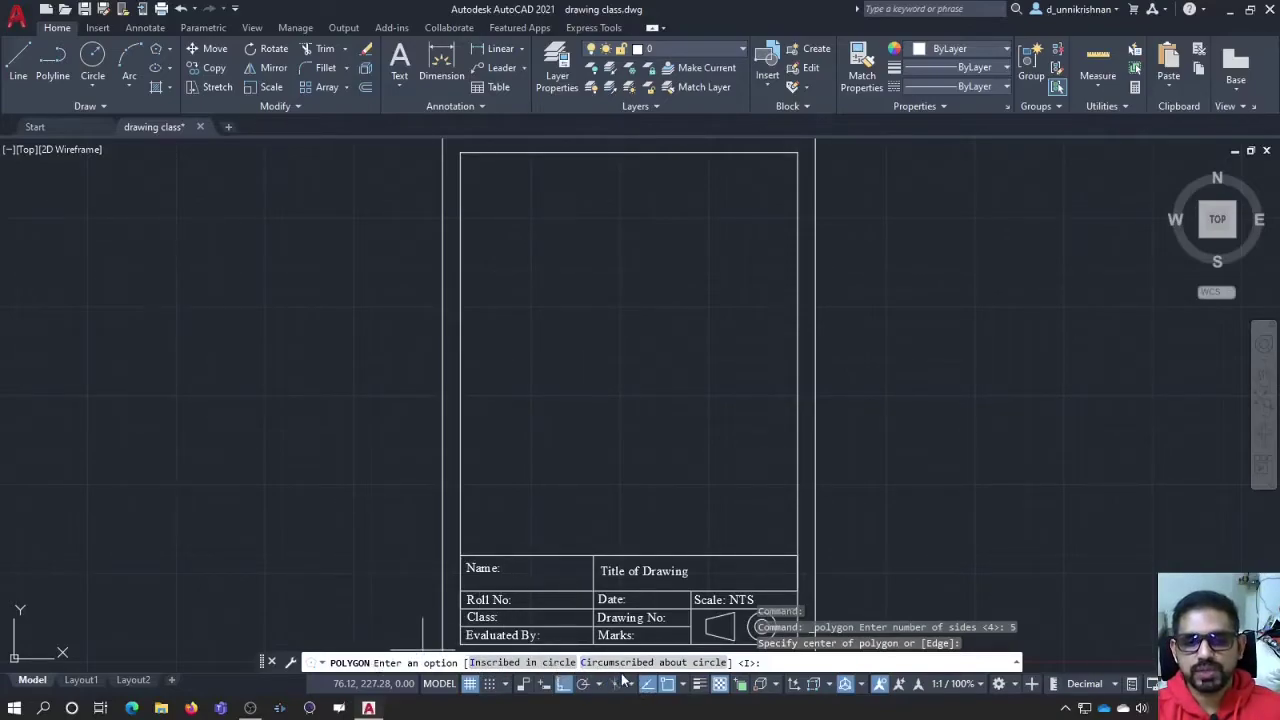
{"action": "left_click", "coordinate": [531, 663]}
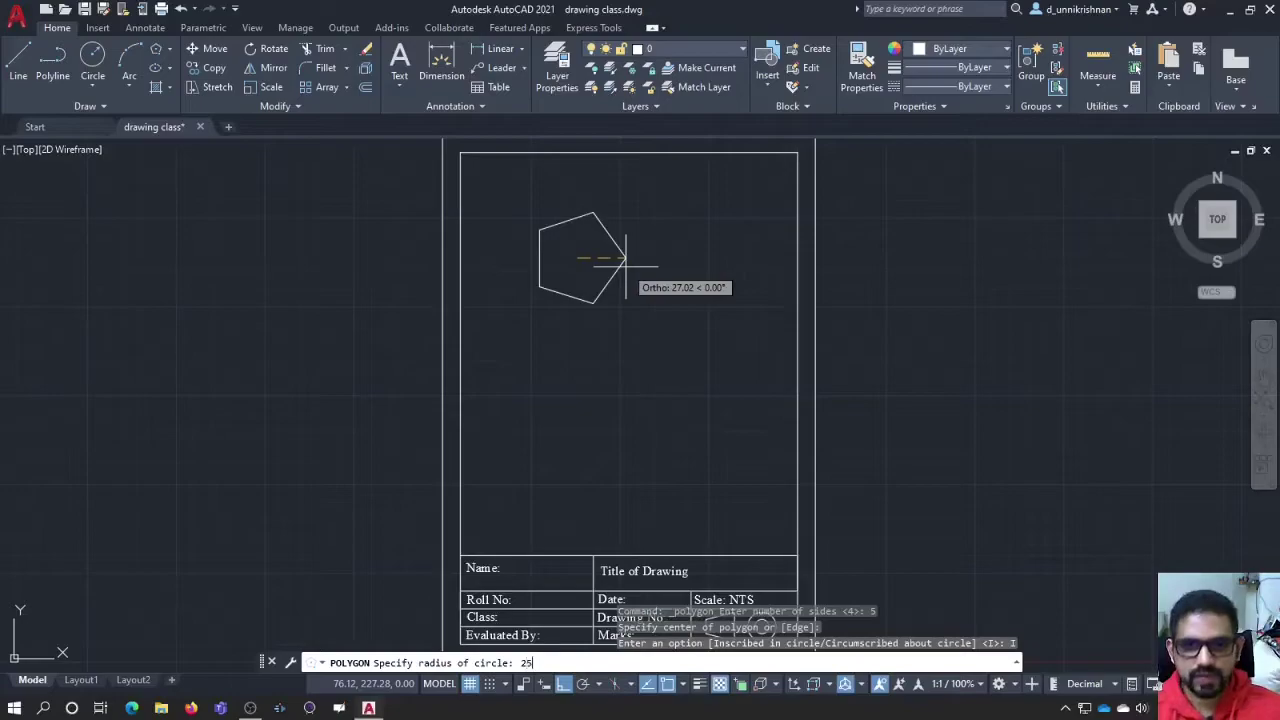
{"action": "key", "text": "Return"}
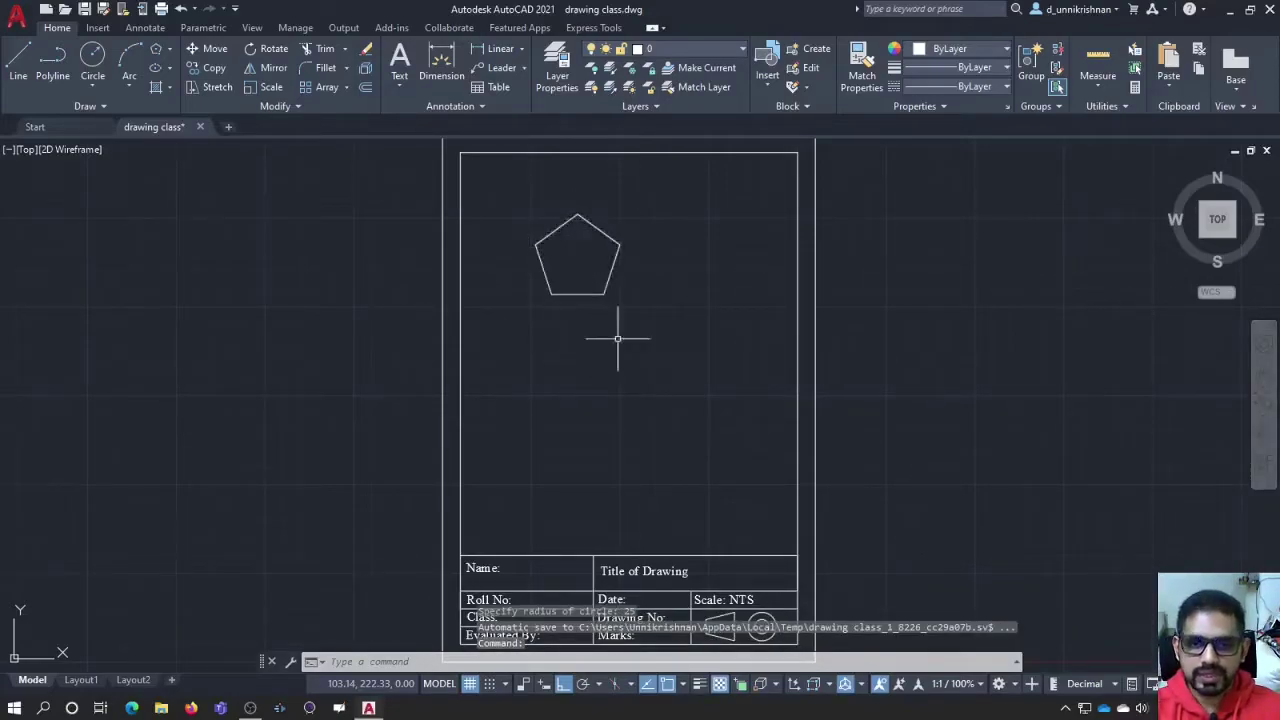
Step: Draw a radius-25 circle centred on the pentagon's geometric centre, zooming to check it
{"action": "left_click", "coordinate": [91, 60]}
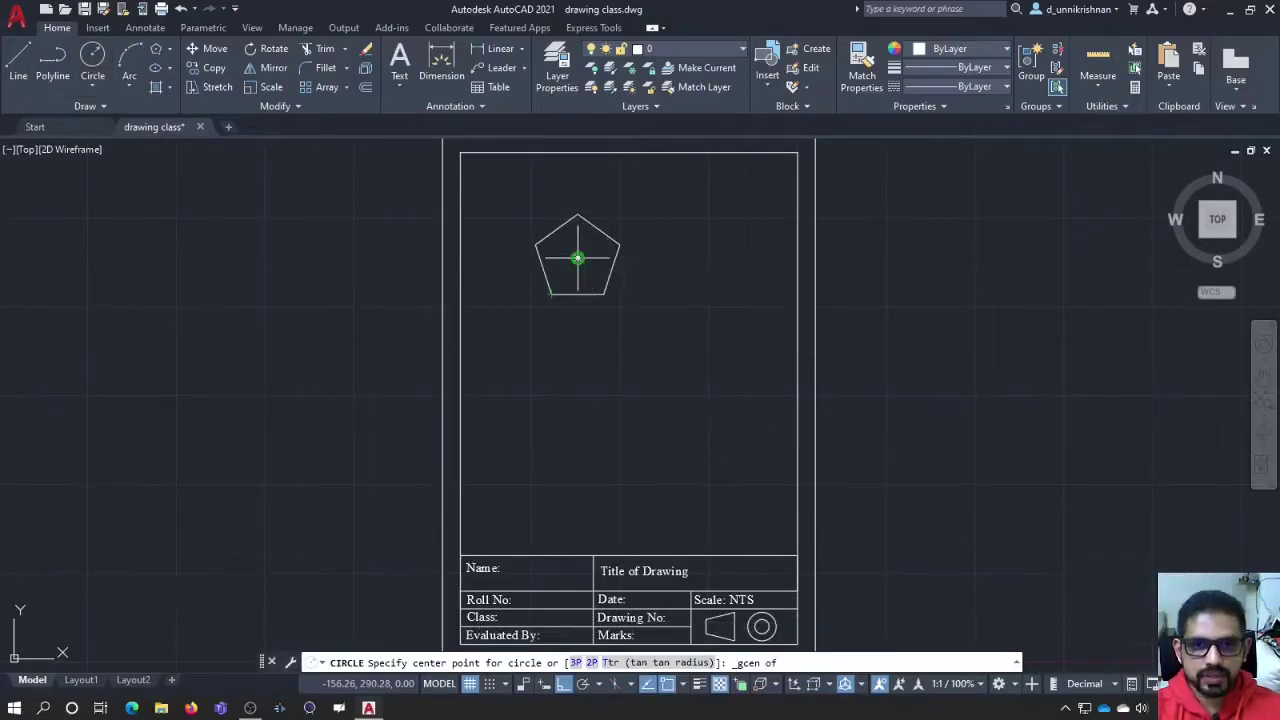
{"action": "left_click", "coordinate": [577, 258]}
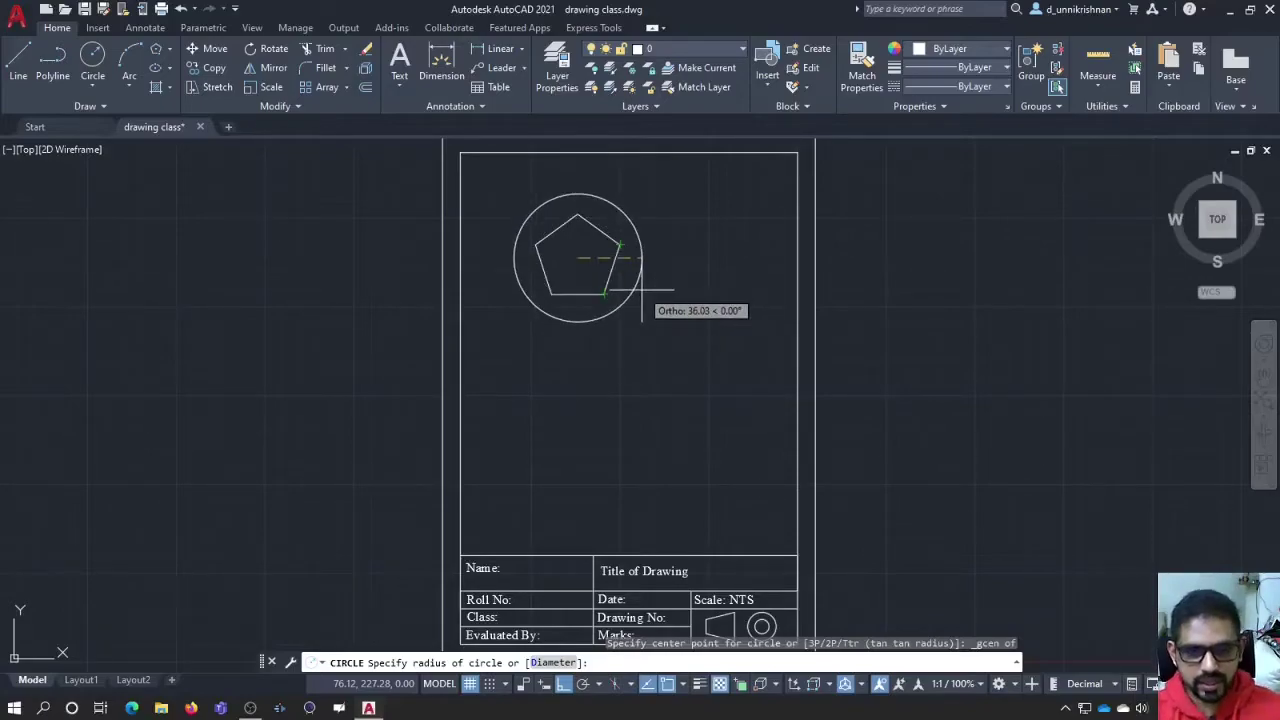
{"action": "key", "text": "Return"}
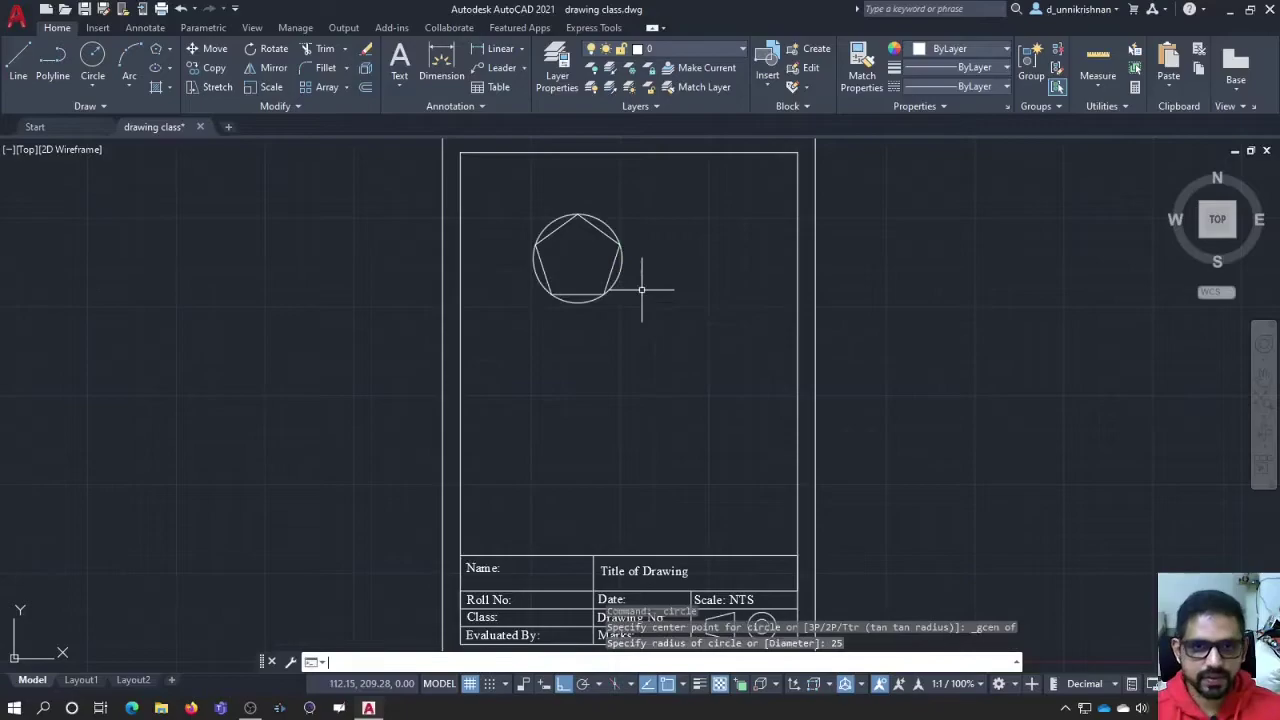
{"action": "scroll", "coordinate": [600, 250], "scroll_direction": "up", "scroll_amount": 5}
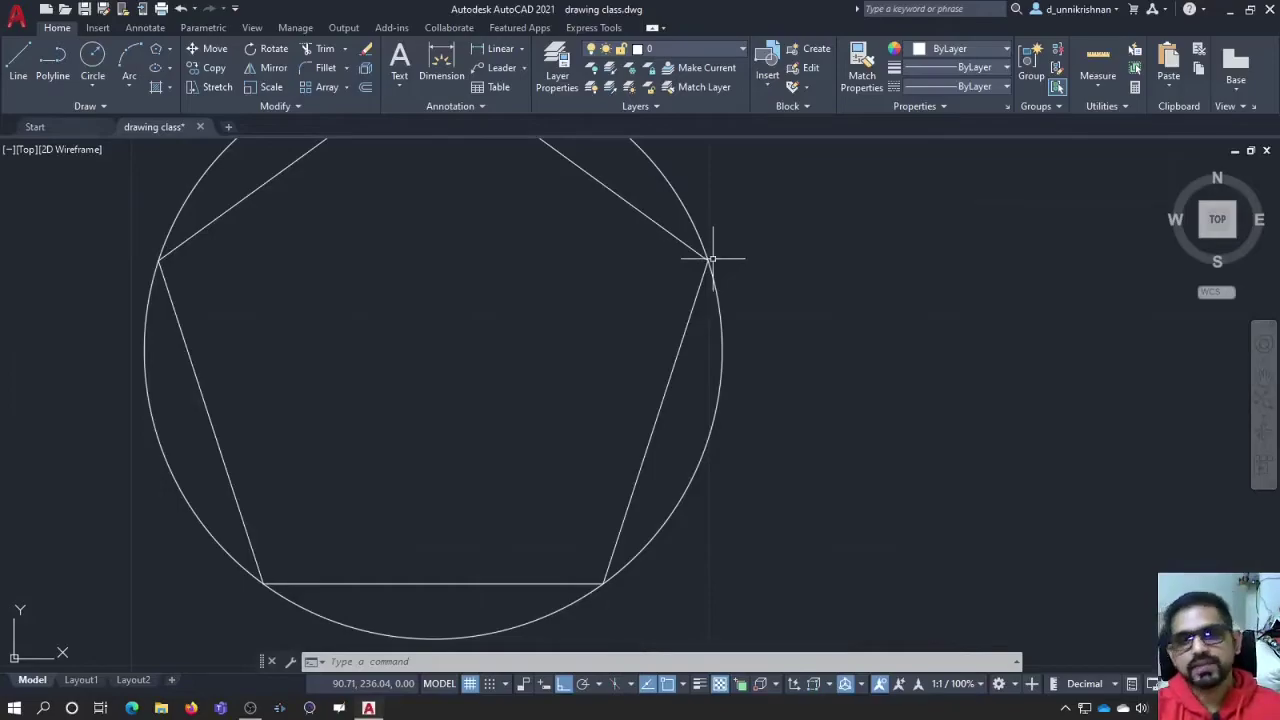
{"action": "scroll", "coordinate": [712, 259], "scroll_direction": "down", "scroll_amount": 5}
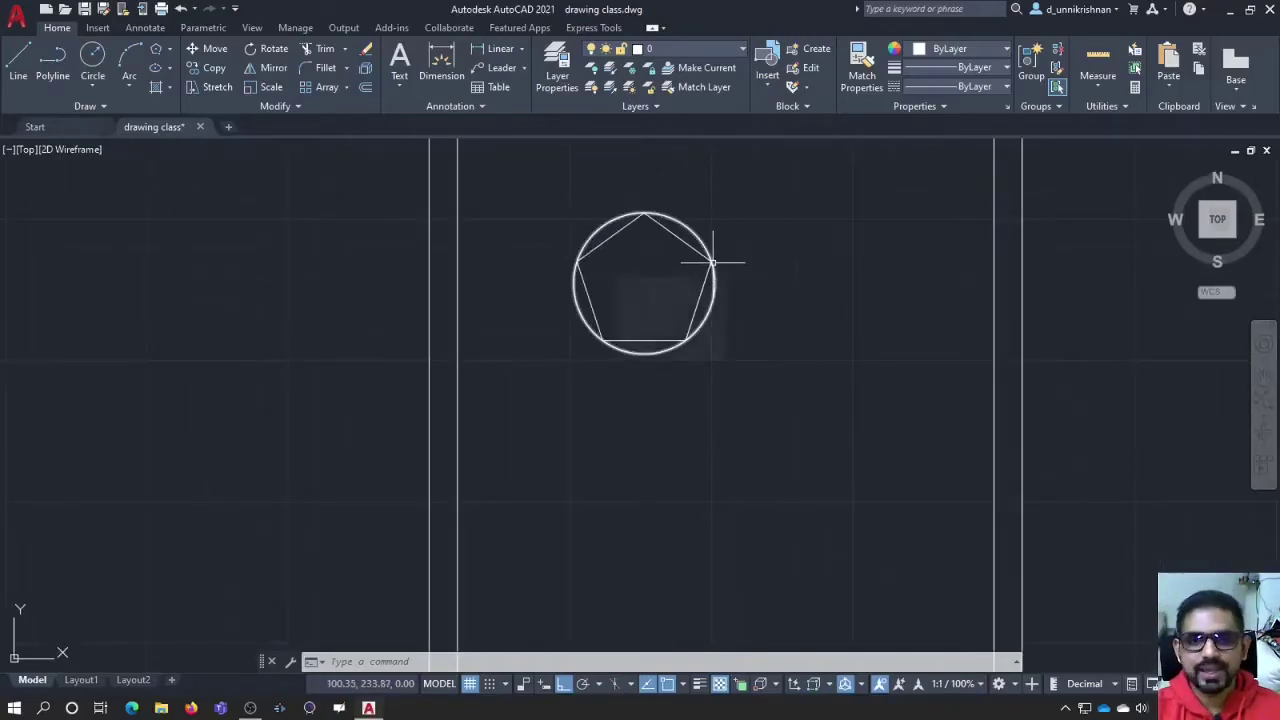
{"action": "scroll", "coordinate": [714, 263], "scroll_direction": "down", "scroll_amount": 5}
{"action": "scroll", "coordinate": [737, 264], "scroll_direction": "up", "scroll_amount": 4}
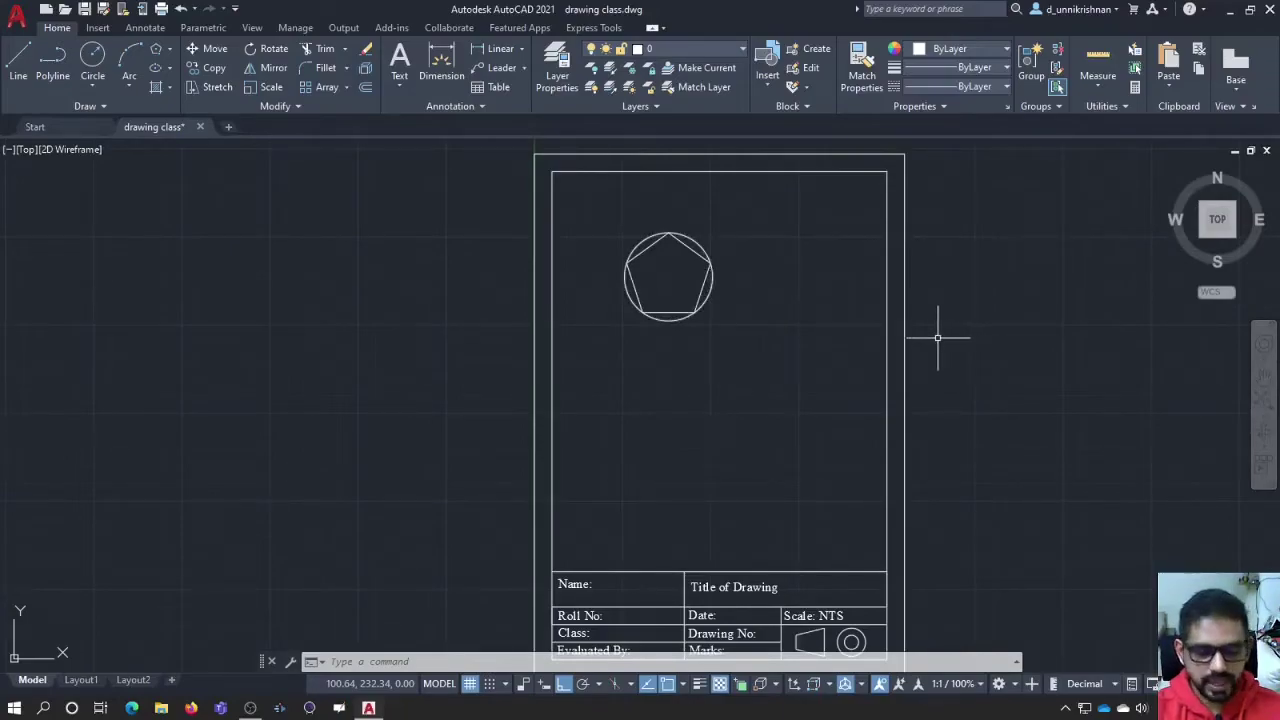
Step: Draw a second five-sided polygon to the right, circumscribed about a radius-25 circle
{"action": "type", "text": "po"}
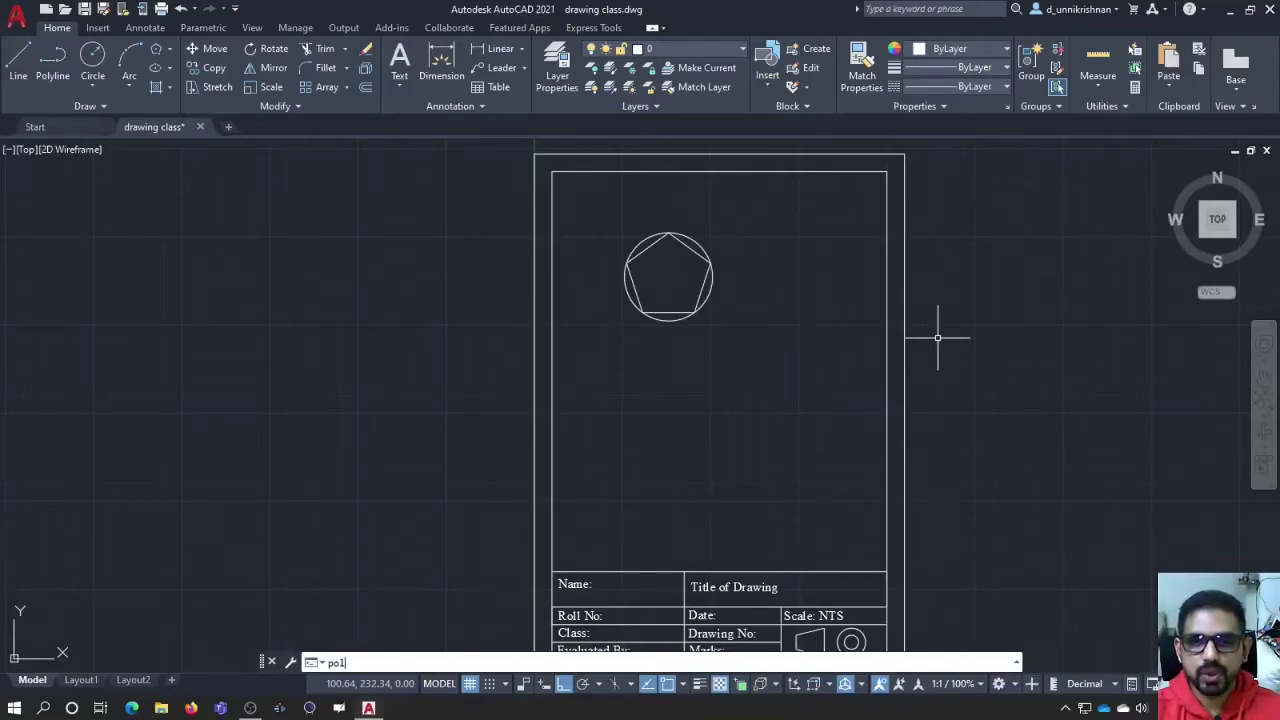
{"action": "type", "text": "l"}
{"action": "key", "text": "Return"}
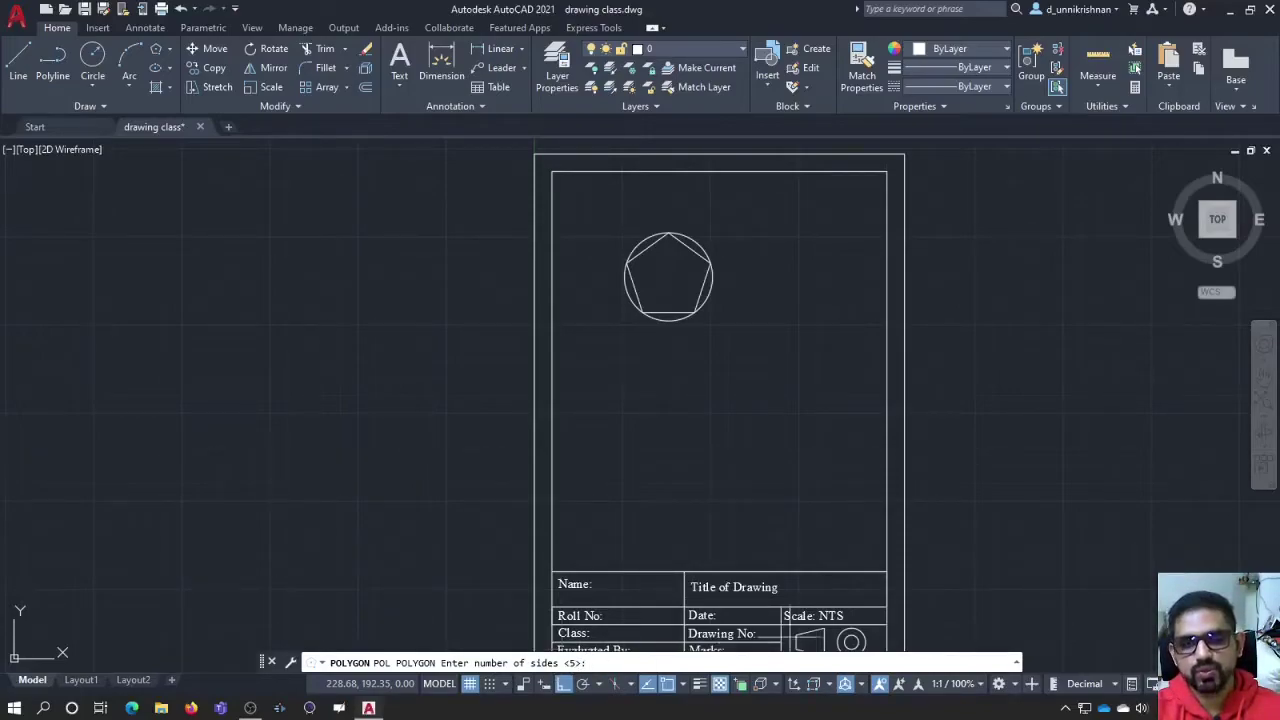
{"action": "key", "text": "Return"}
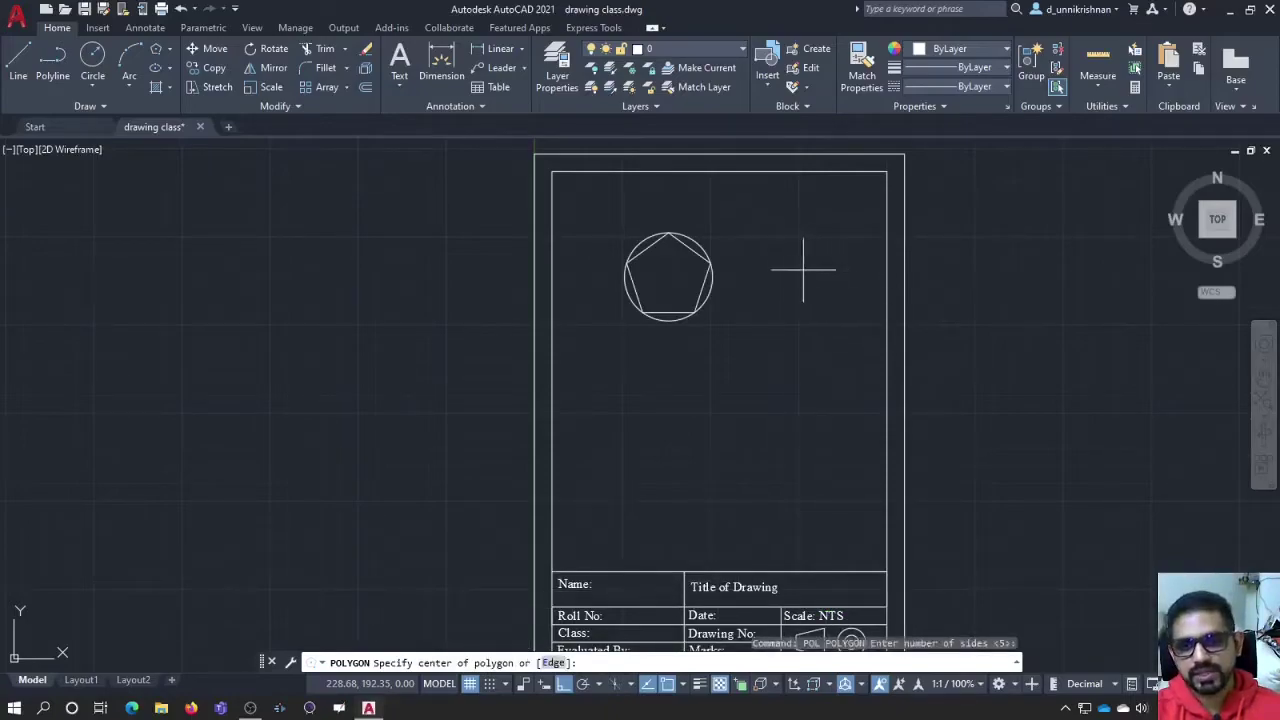
{"action": "left_click", "coordinate": [805, 270]}
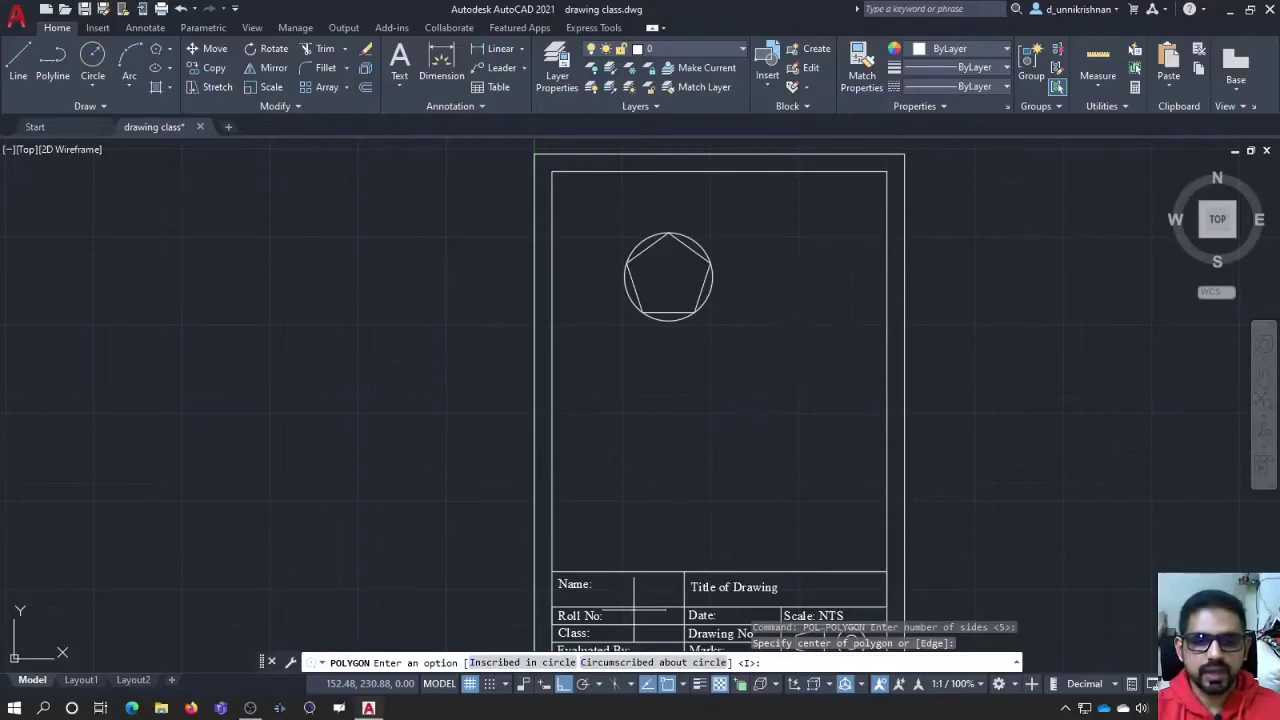
{"action": "left_click", "coordinate": [645, 663]}
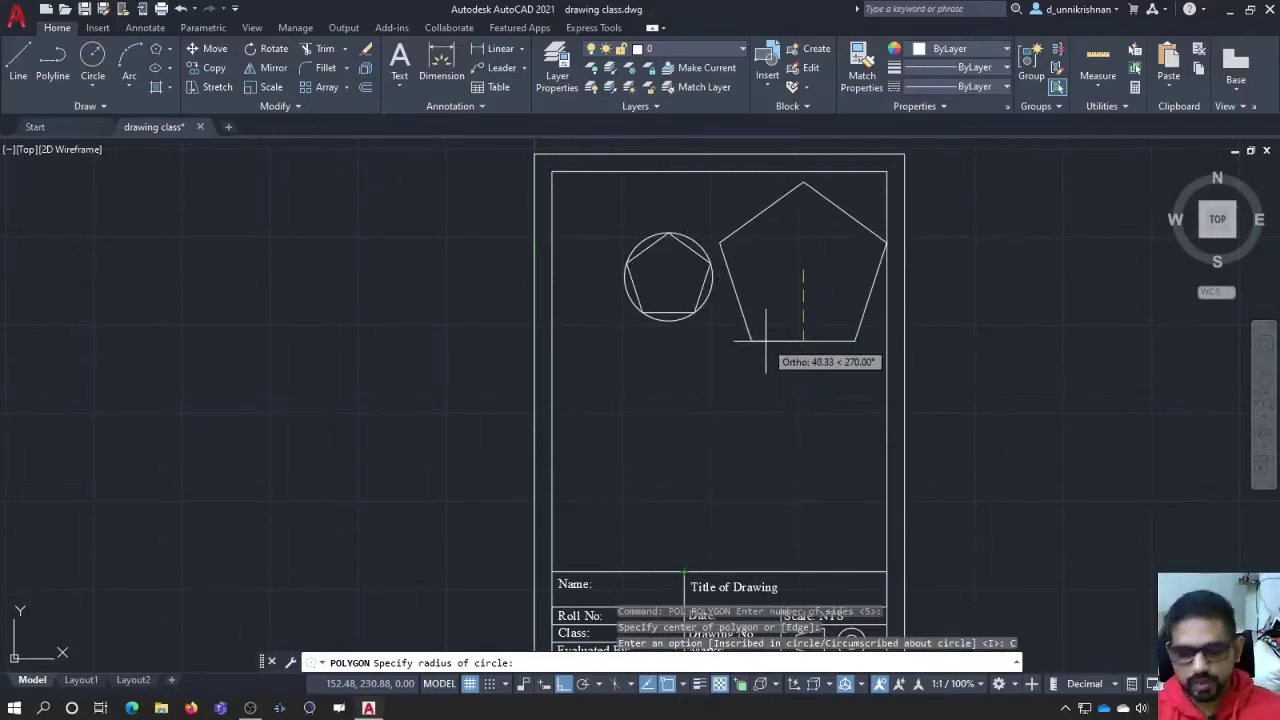
{"action": "type", "text": "25"}
{"action": "key", "text": "Return"}
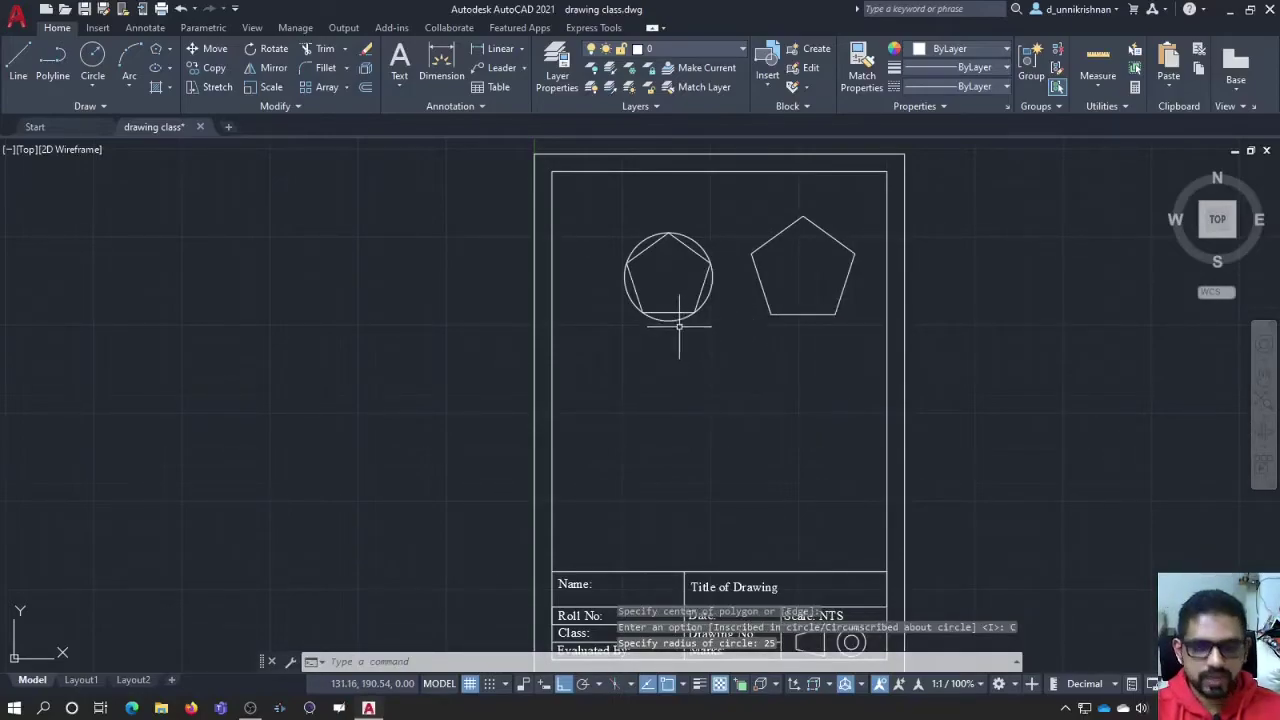
Step: Draw a radius-25 circle snapped to the right pentagon's geometric centre
{"action": "type", "text": "c"}
{"action": "key", "text": "Return"}
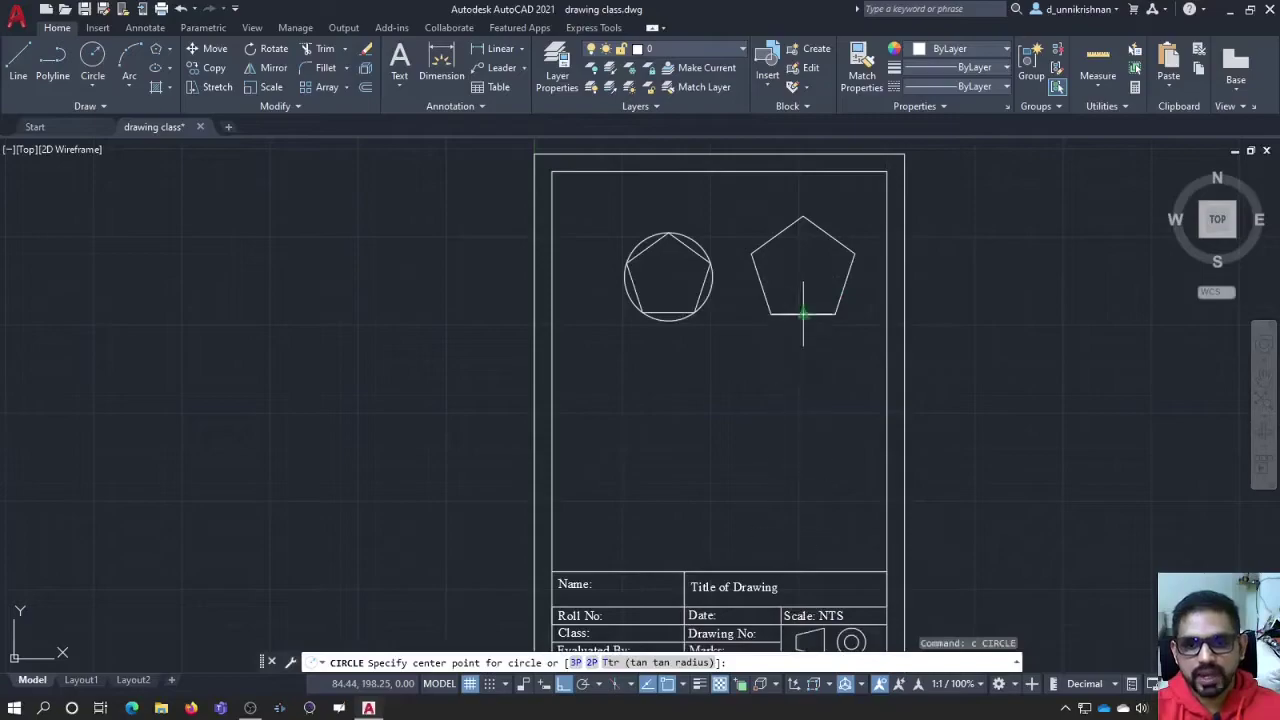
{"action": "right_click", "coordinate": [811, 280], "text": "shift"}
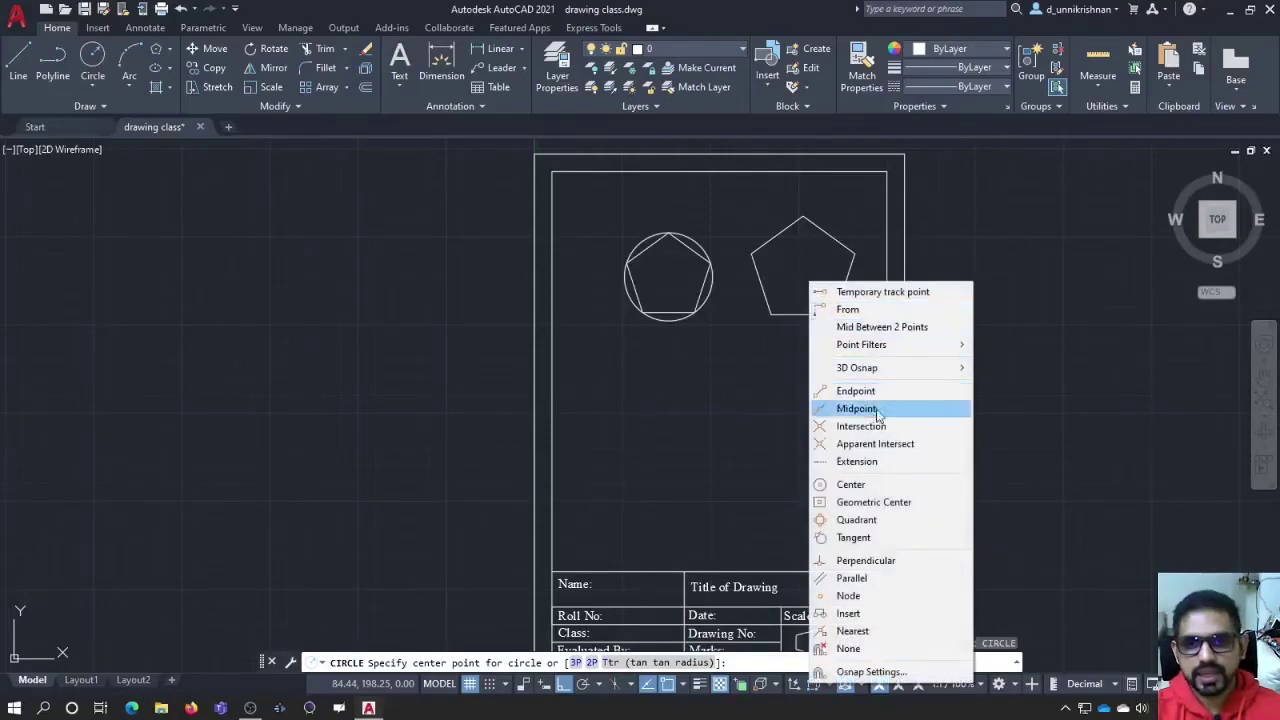
{"action": "left_click", "coordinate": [887, 504]}
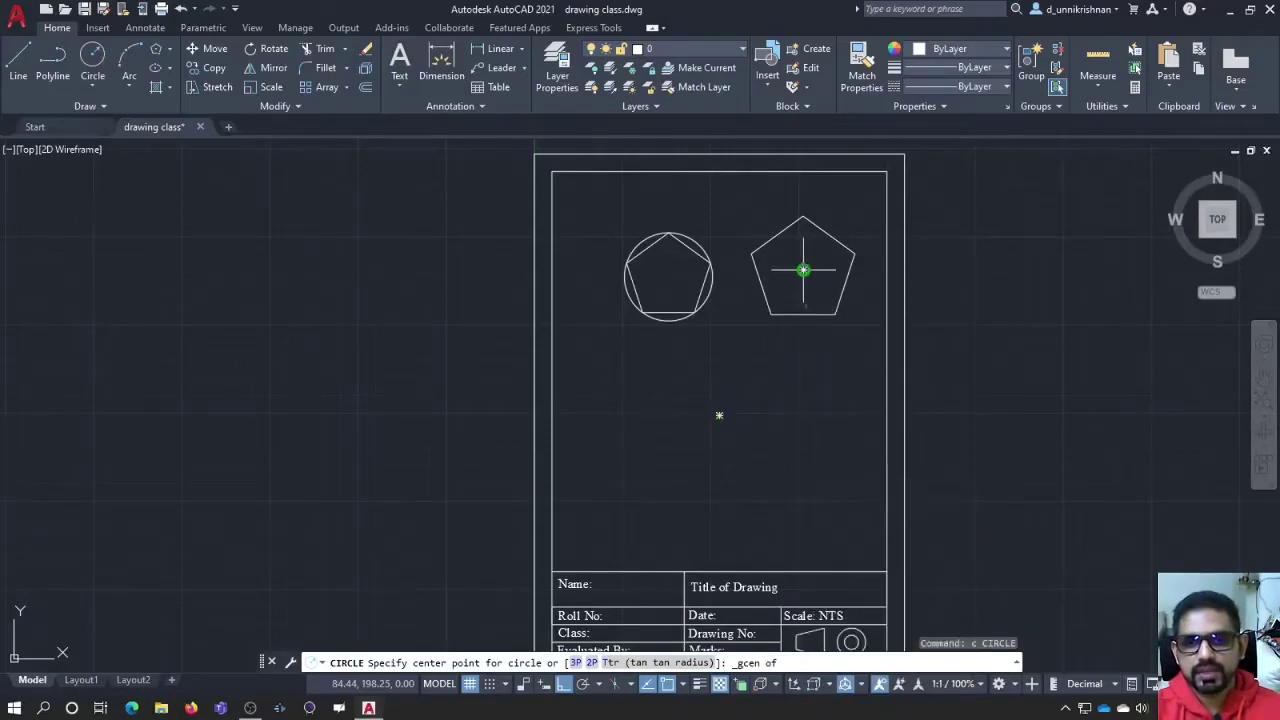
{"action": "left_click", "coordinate": [803, 269]}
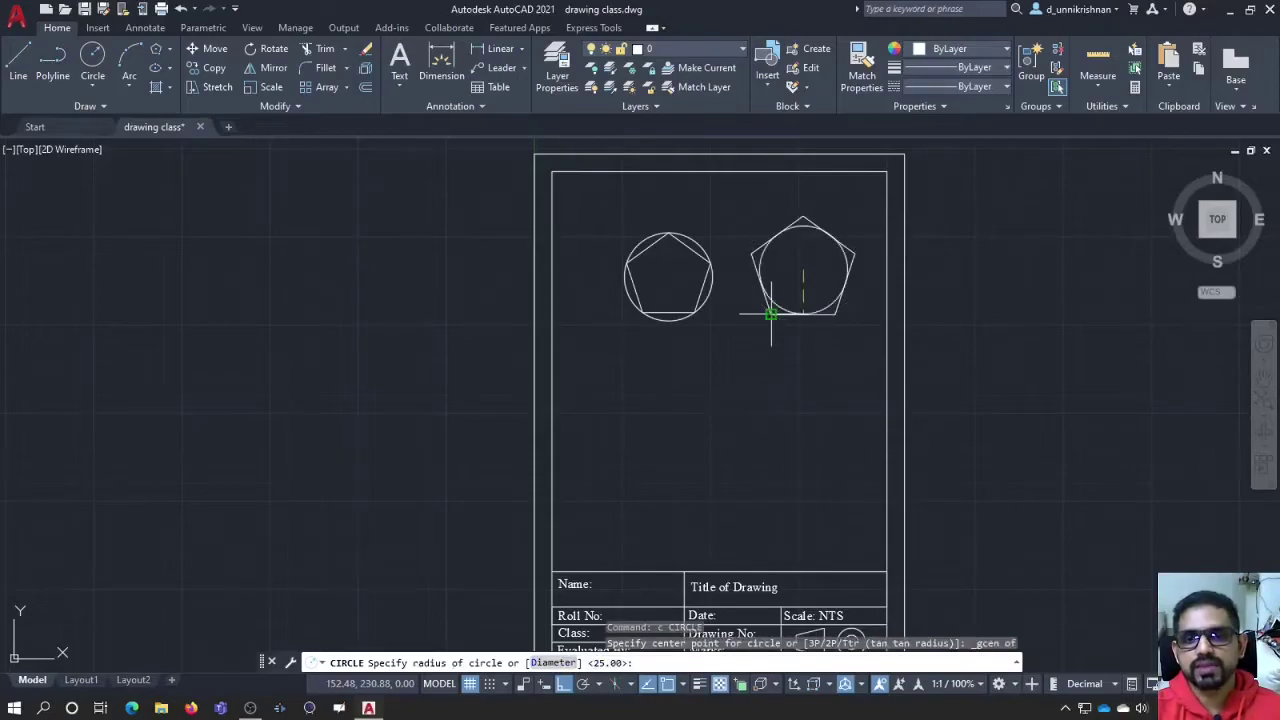
{"action": "type", "text": "25"}
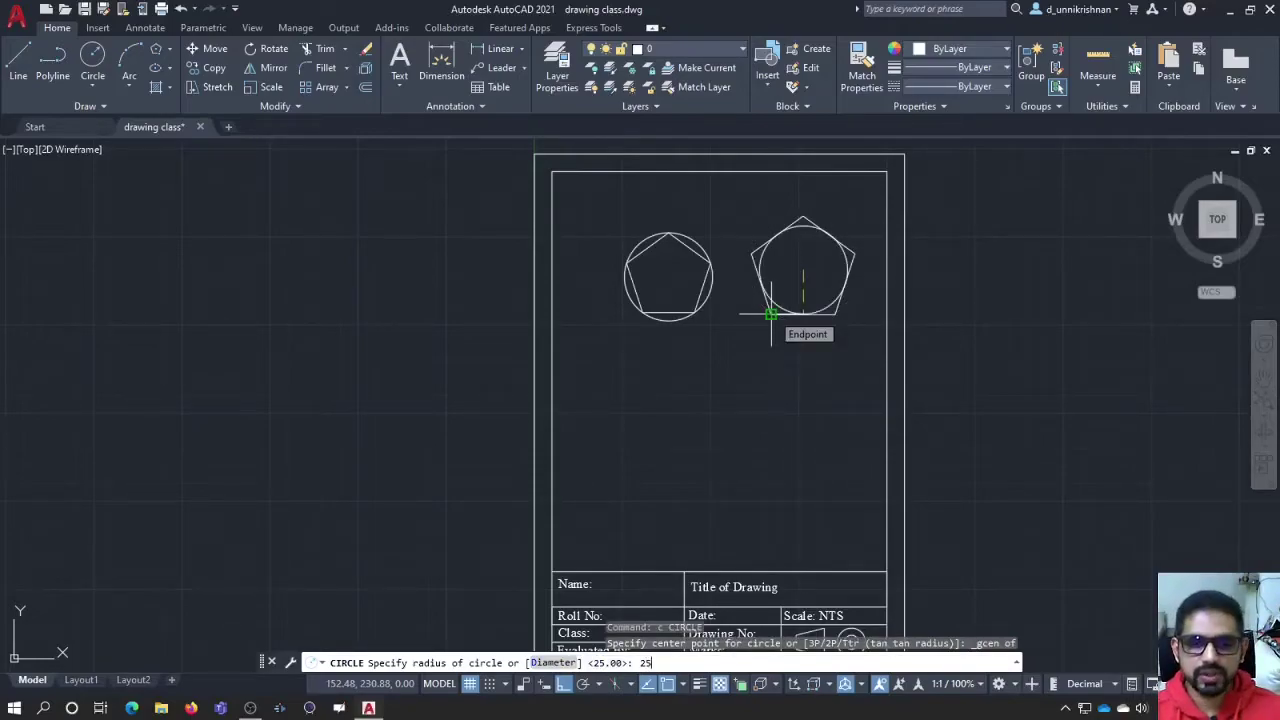
{"action": "key", "text": "Return"}
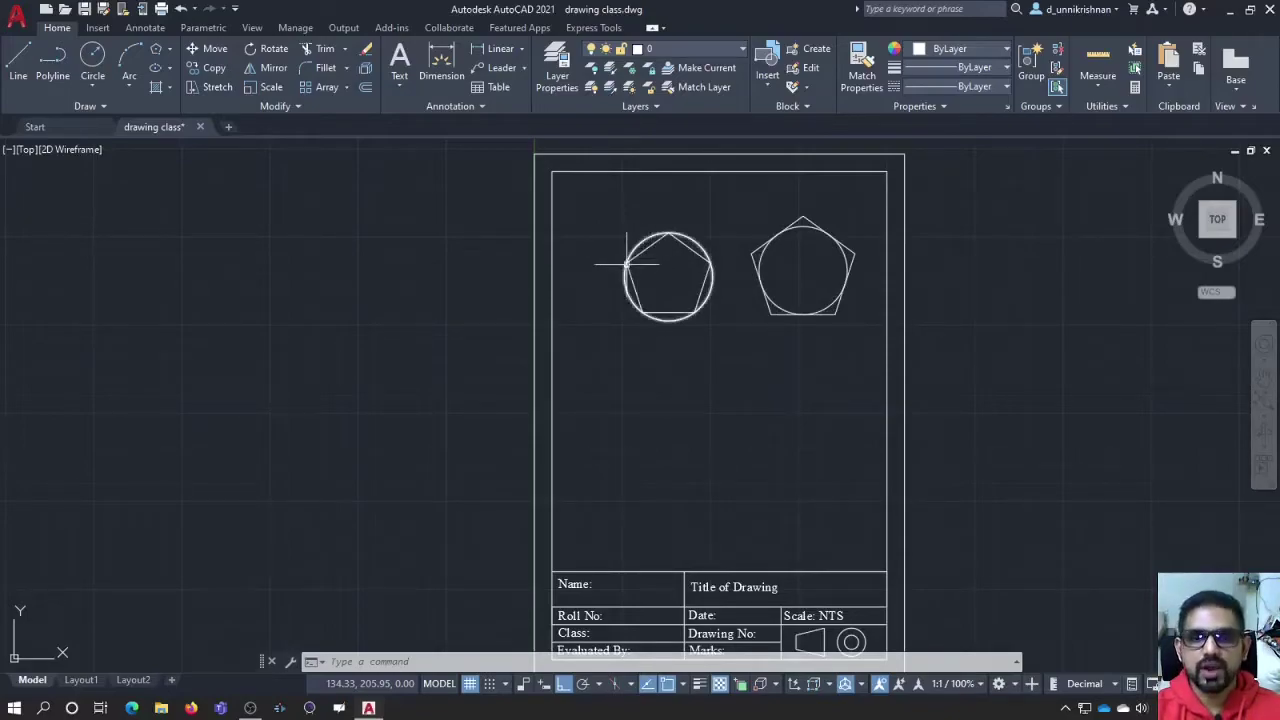
Step: Crossing-select both circles and both pentagons and erase them
{"action": "left_click", "coordinate": [714, 271]}
{"action": "key", "text": "Escape"}
{"action": "left_click", "coordinate": [845, 349]}
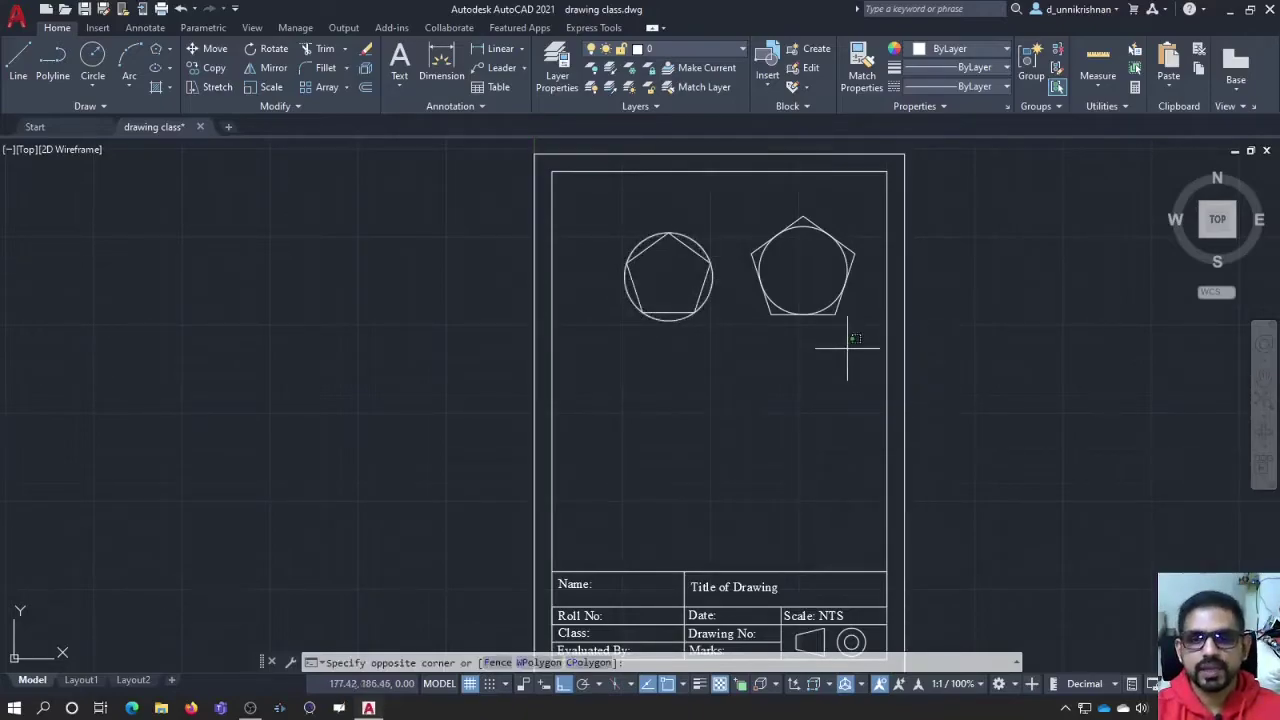
{"action": "left_click", "coordinate": [643, 226]}
{"action": "key", "text": "Delete"}
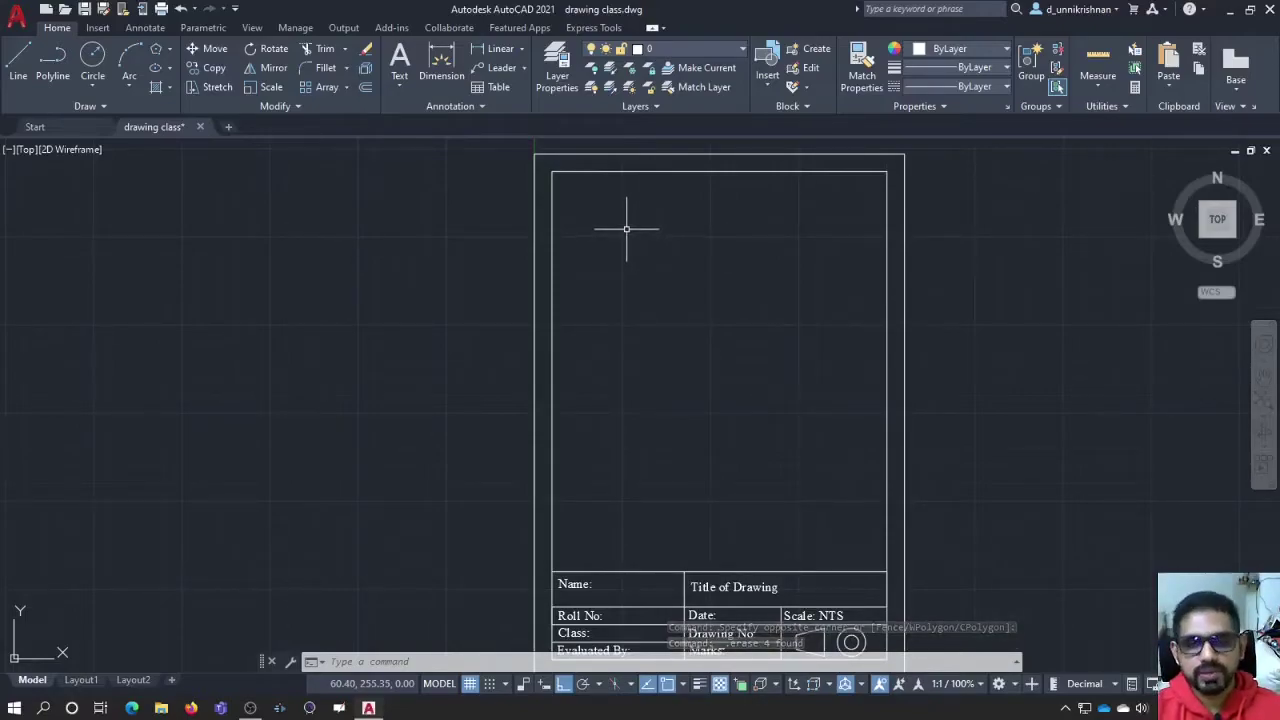
{"action": "type", "text": "ERASE"}
{"action": "key", "text": "Up"}
{"action": "key", "text": "Return"}
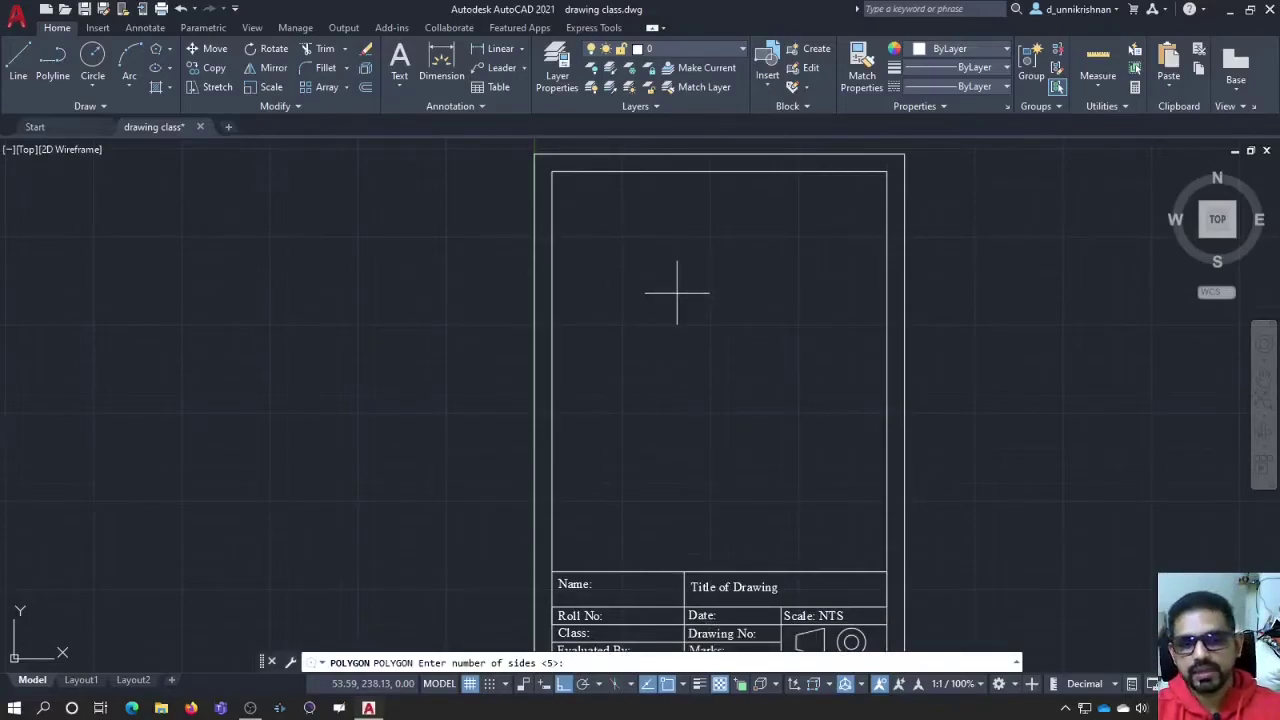
{"action": "key", "text": "Return"}
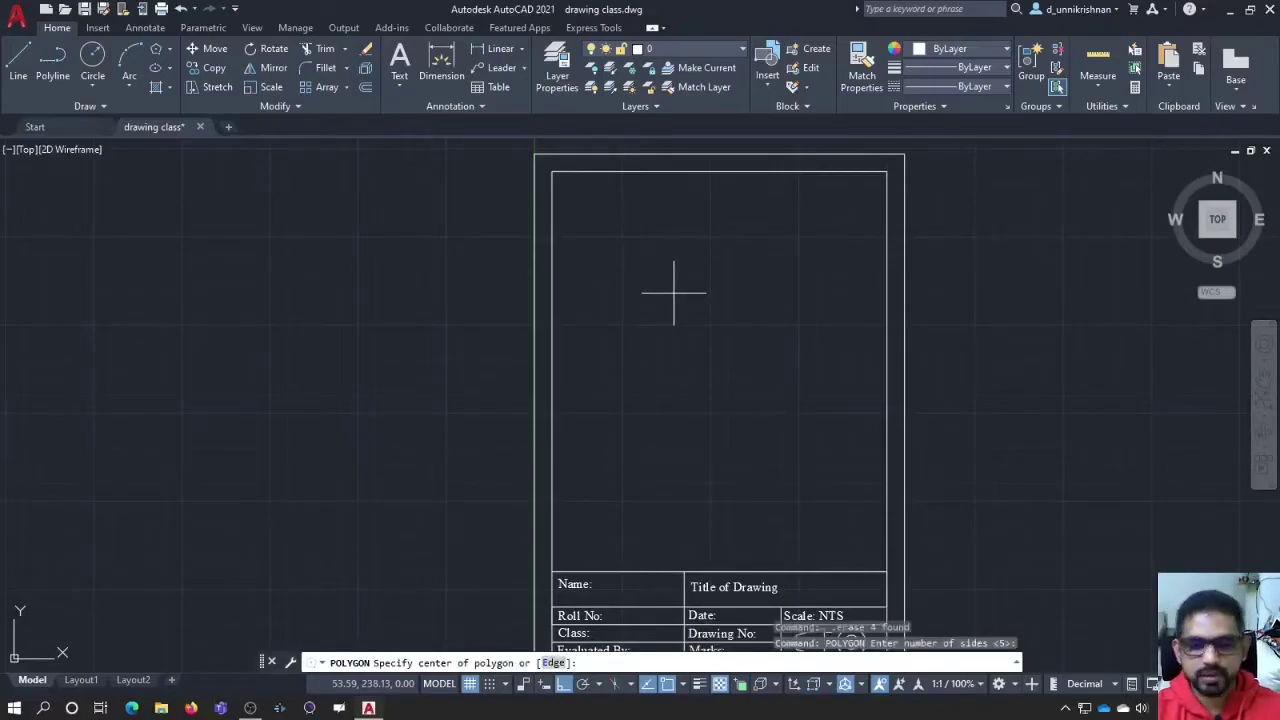
{"action": "left_click", "coordinate": [552, 663]}
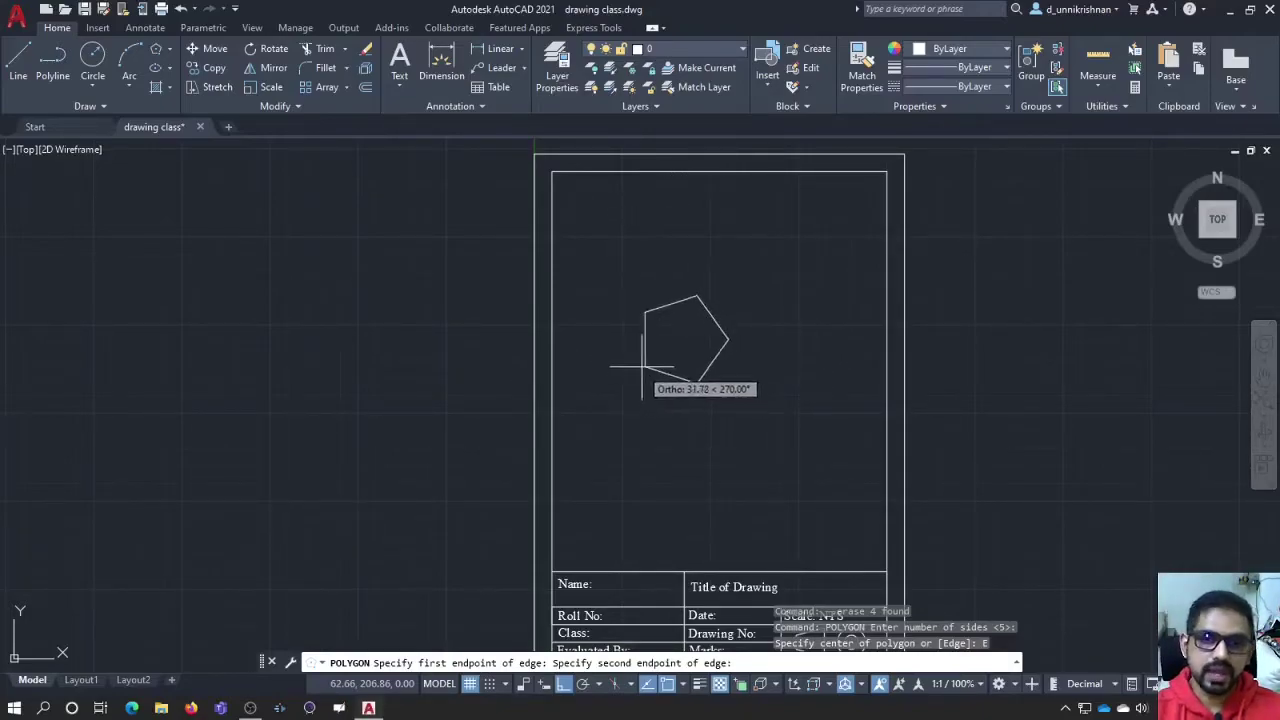
{"action": "key", "text": "F8"}
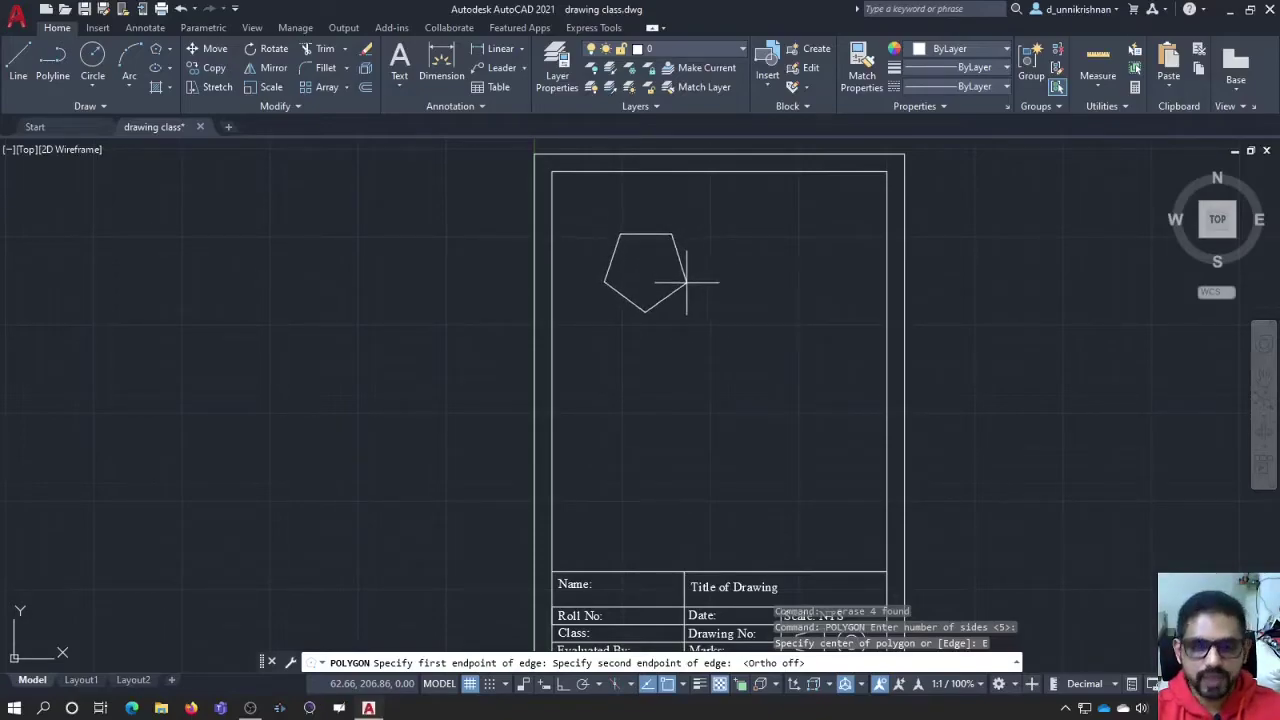
{"action": "type", "text": "@25<"}
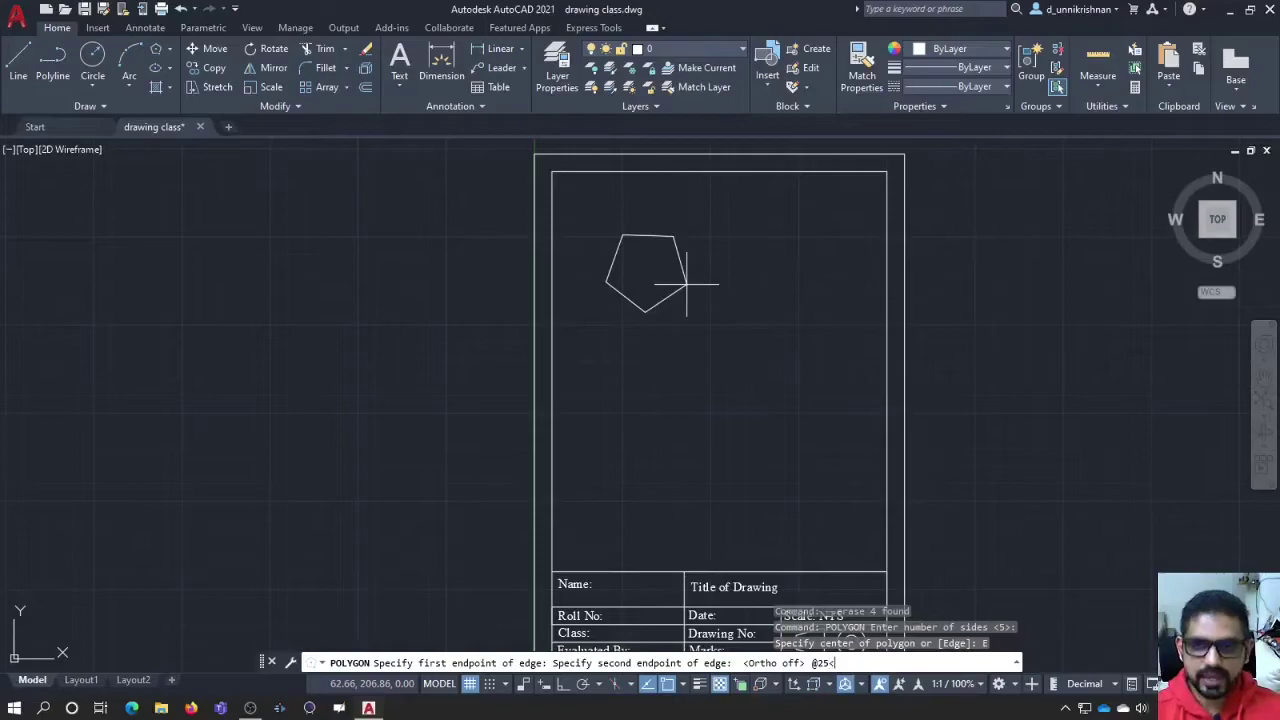
{"action": "type", "text": "20"}
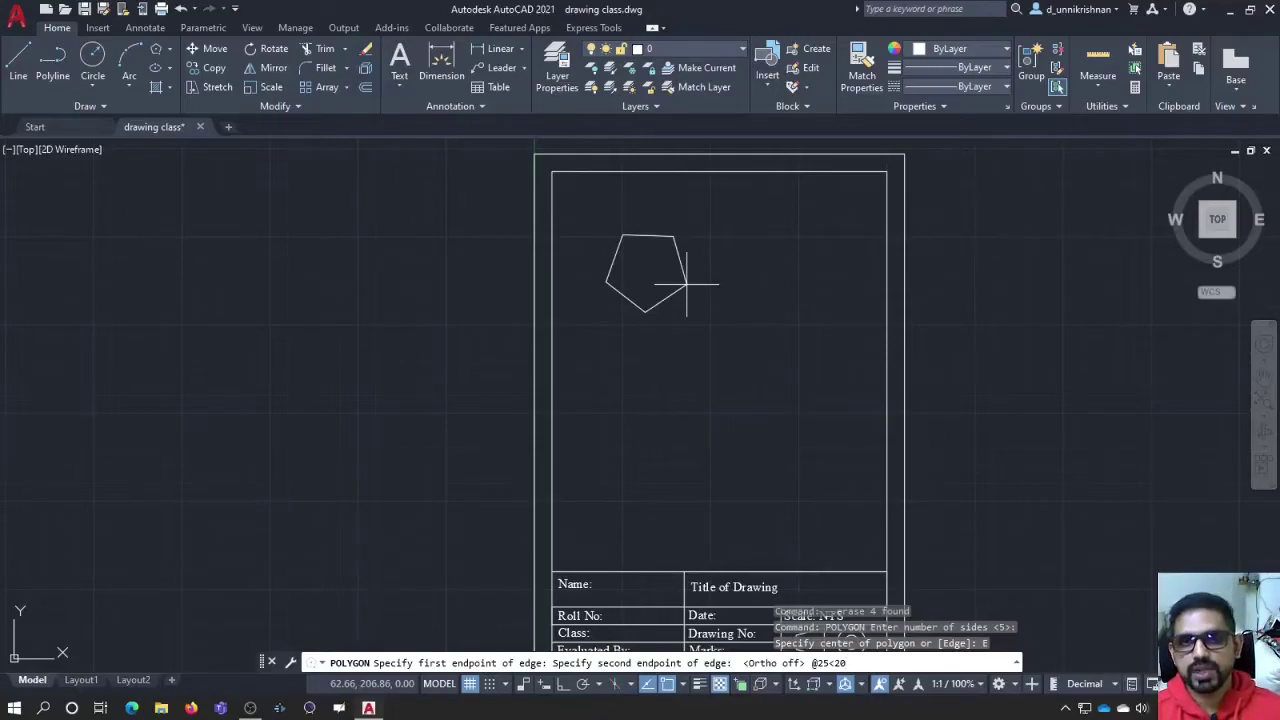
Step: Finish the pentagon and dimension its edge length 25 and 20° angle
{"action": "key", "text": "Return"}
{"action": "left_click", "coordinate": [441, 65]}
{"action": "left_click", "coordinate": [619, 278]}
{"action": "left_click", "coordinate": [645, 311]}
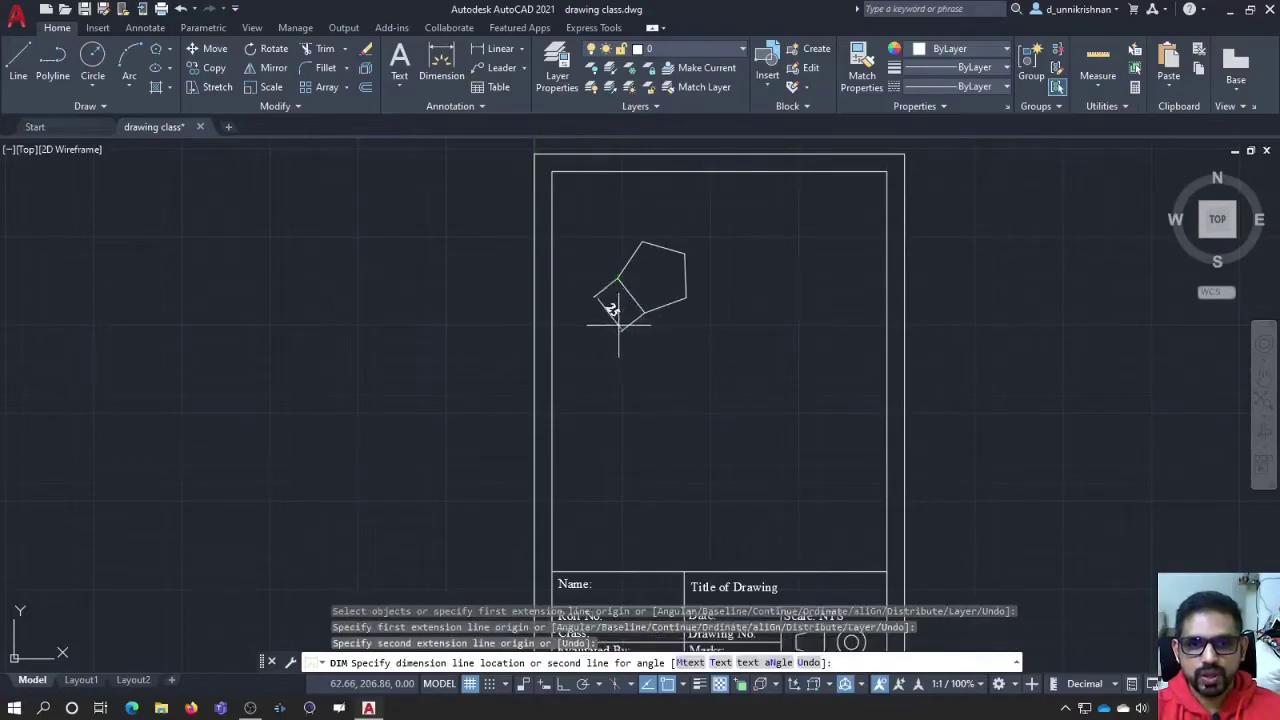
{"action": "left_click", "coordinate": [605, 313]}
{"action": "scroll", "coordinate": [620, 325], "scroll_direction": "up", "scroll_amount": 6}
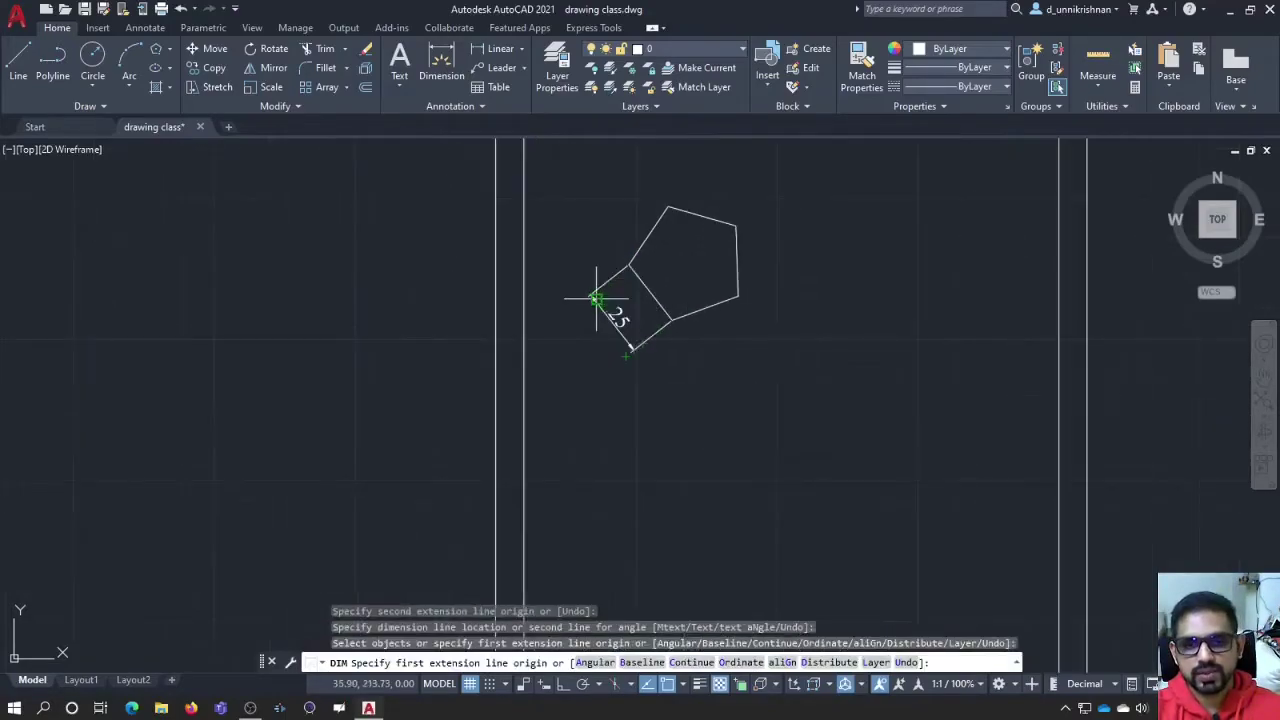
{"action": "scroll", "coordinate": [630, 353], "scroll_direction": "down", "scroll_amount": 4}
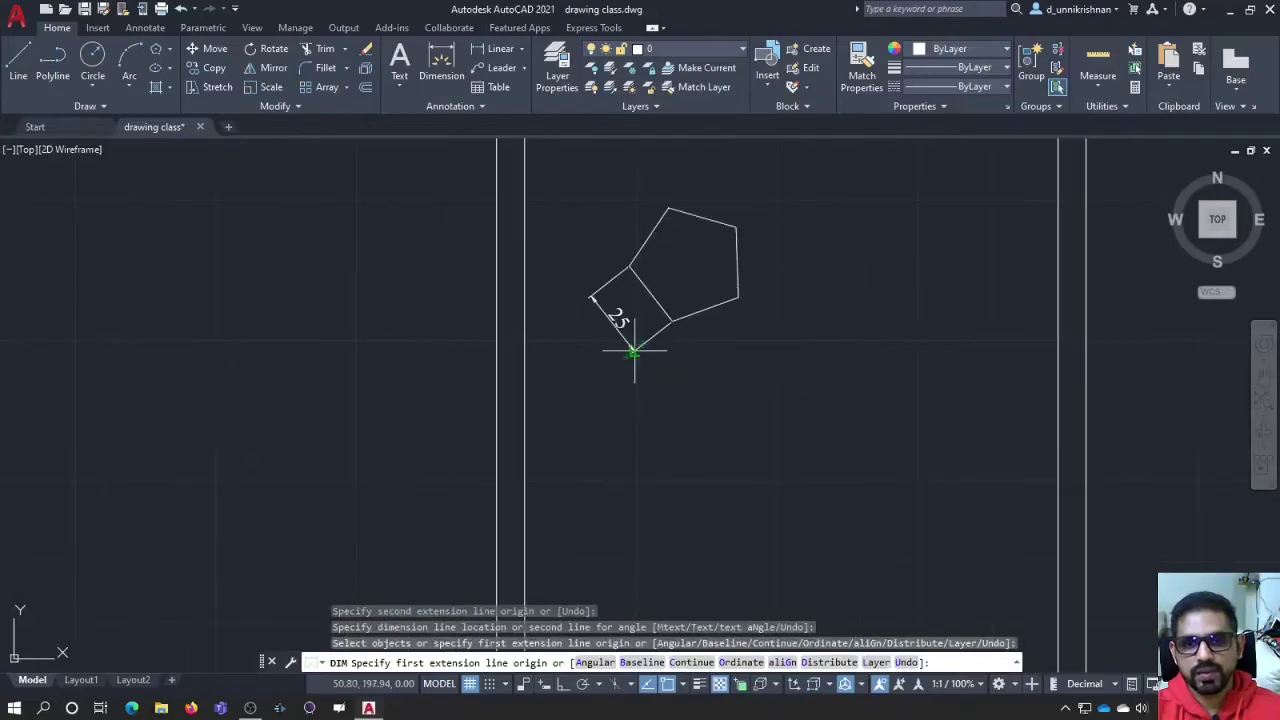
{"action": "scroll", "coordinate": [633, 352], "scroll_direction": "down", "scroll_amount": 3}
{"action": "left_click", "coordinate": [685, 320]}
{"action": "left_click", "coordinate": [715, 330]}
{"action": "left_click", "coordinate": [757, 314]}
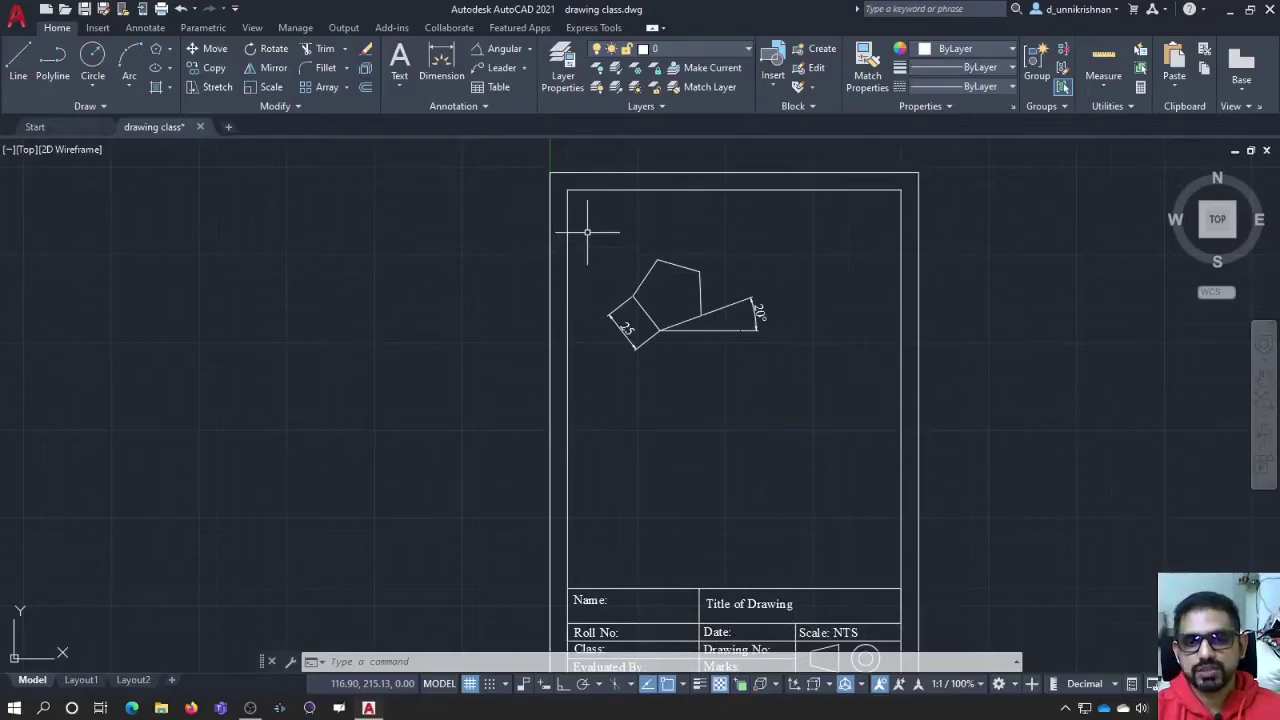
Step: Window-select the pentagon with its lines and dimensions and erase them
{"action": "left_click", "coordinate": [588, 229]}
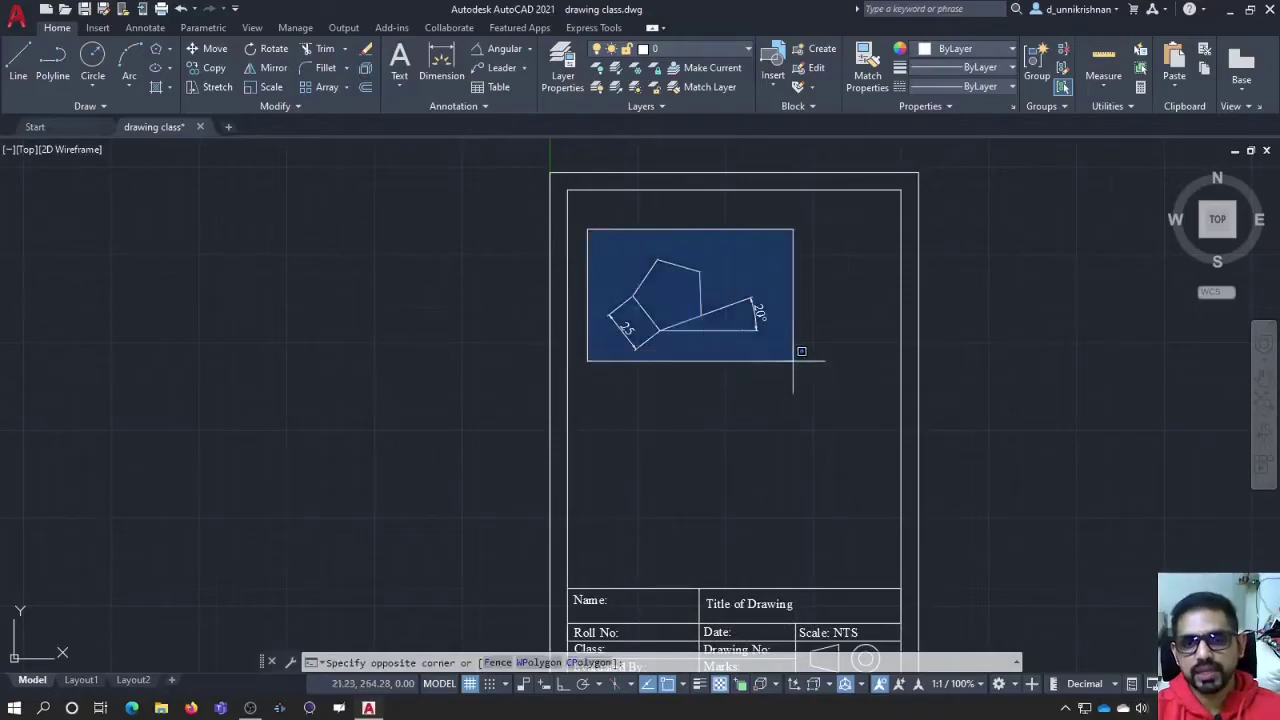
{"action": "left_click", "coordinate": [858, 378]}
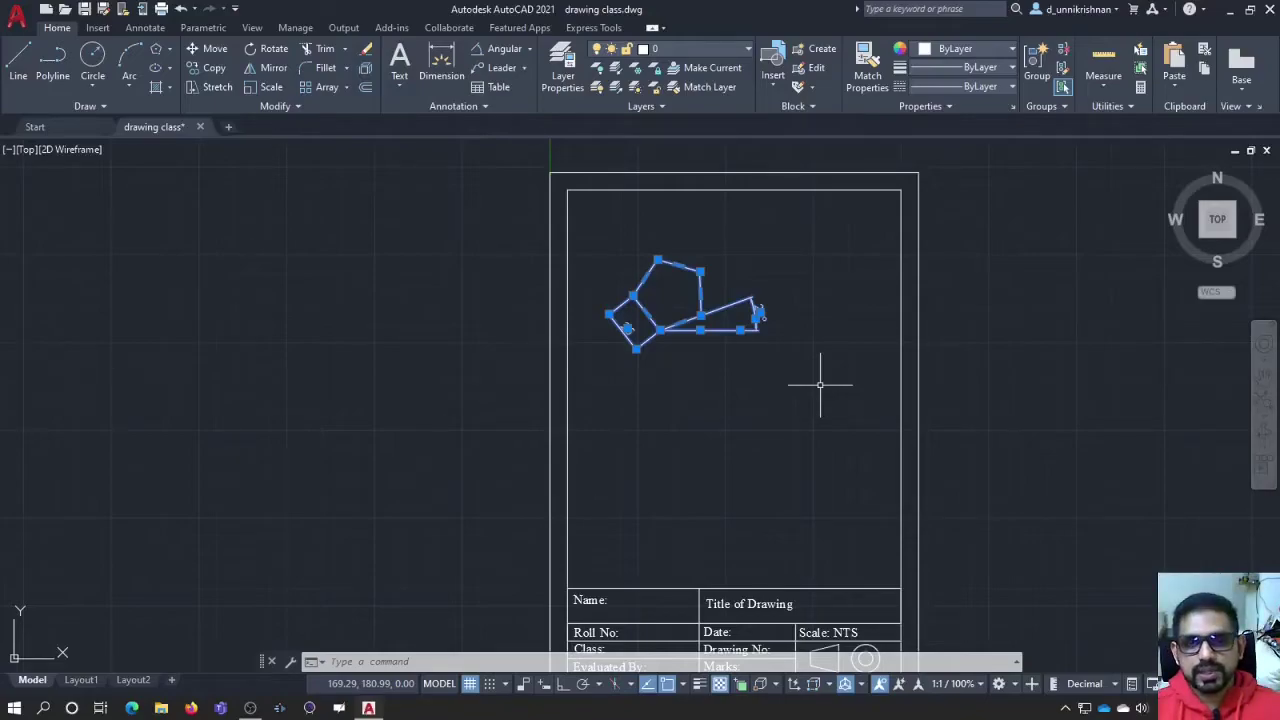
{"action": "key", "text": "Delete"}
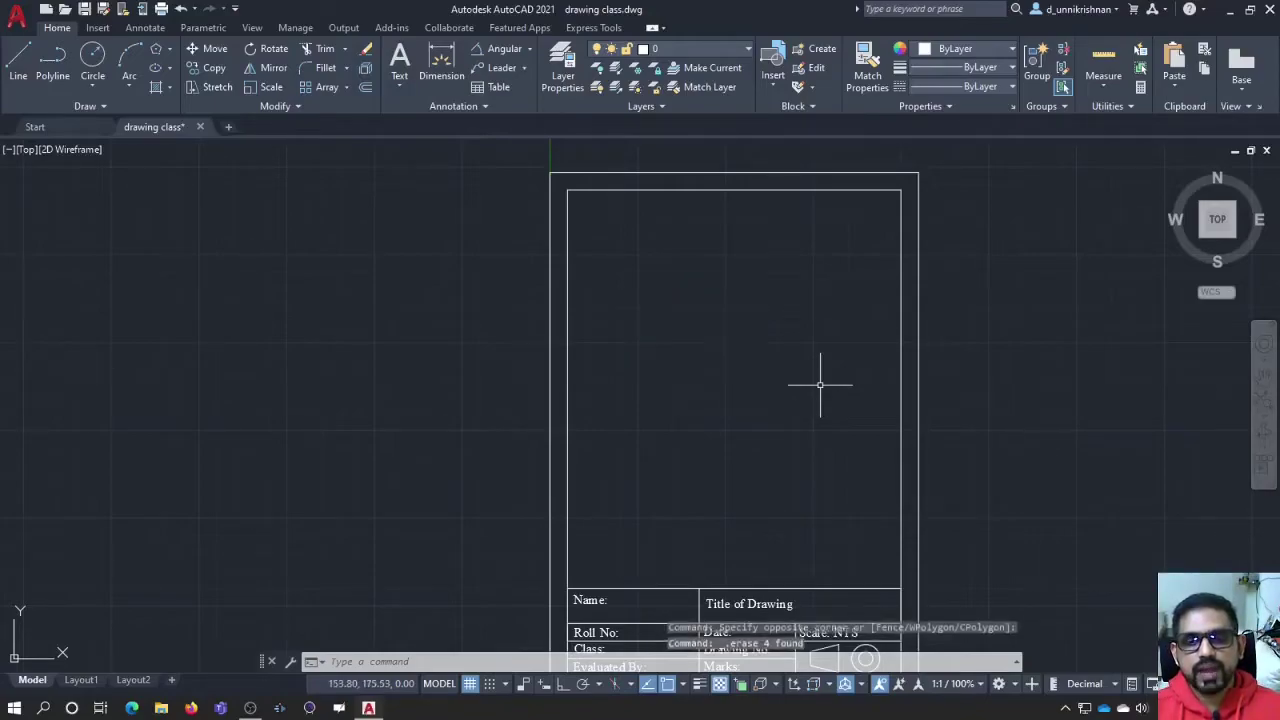
{"action": "type", "text": "pol"}
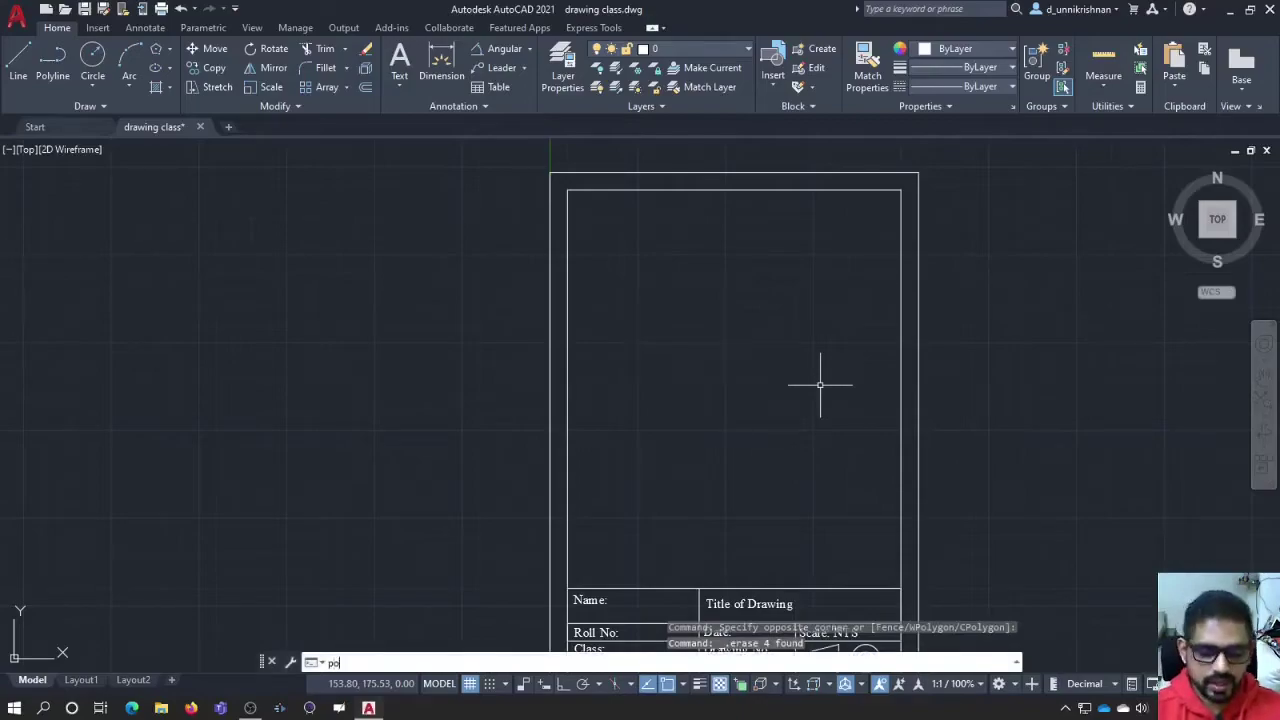
{"action": "key", "text": "Return"}
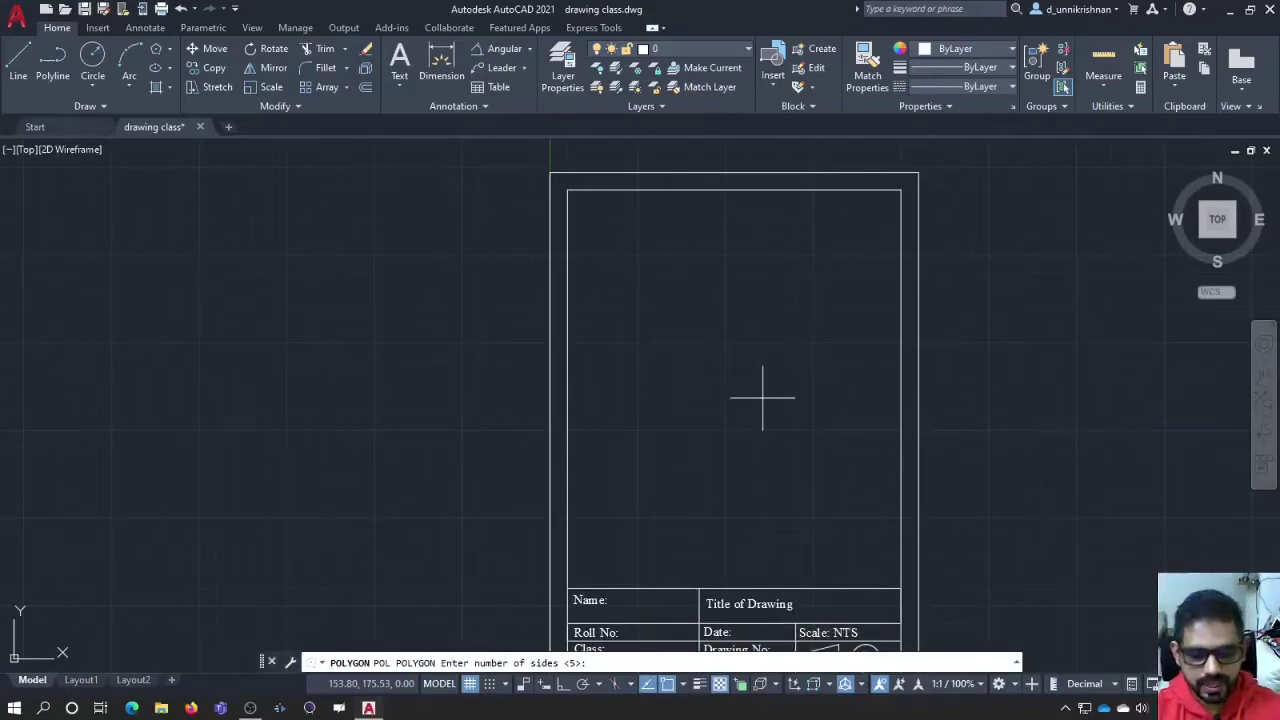
{"action": "type", "text": "6"}
{"action": "key", "text": "Return"}
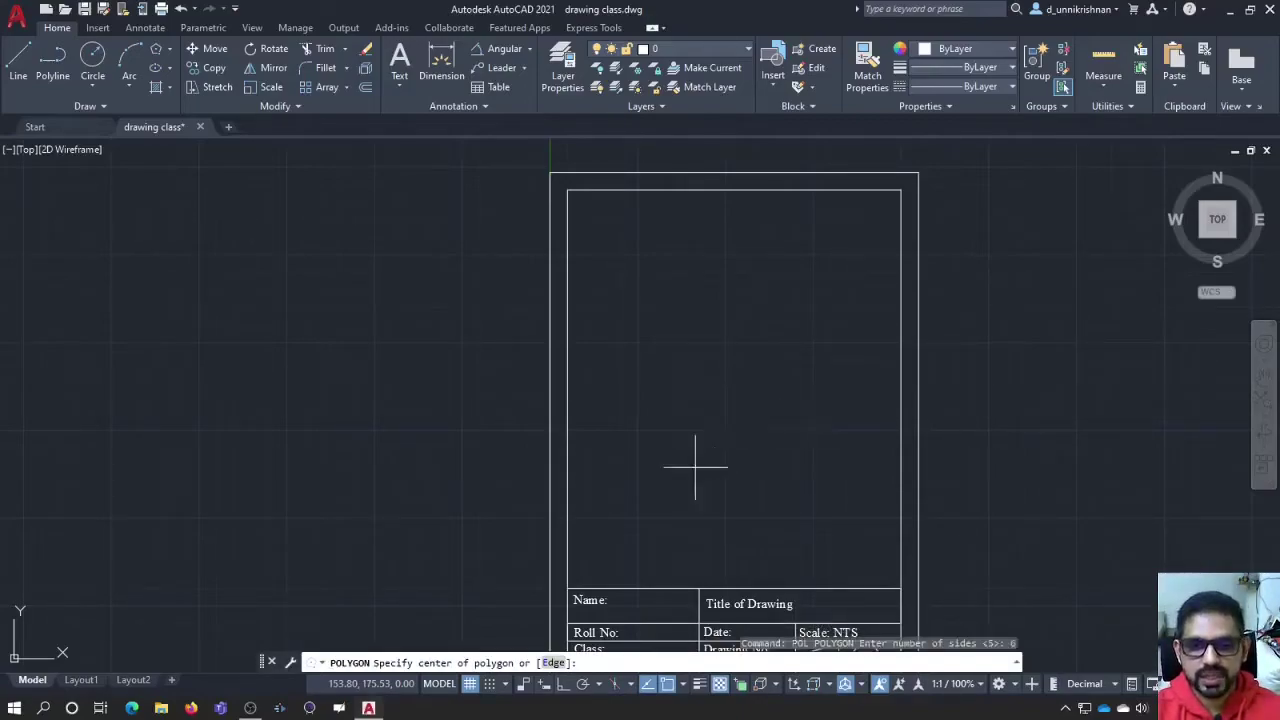
{"action": "left_click", "coordinate": [555, 663]}
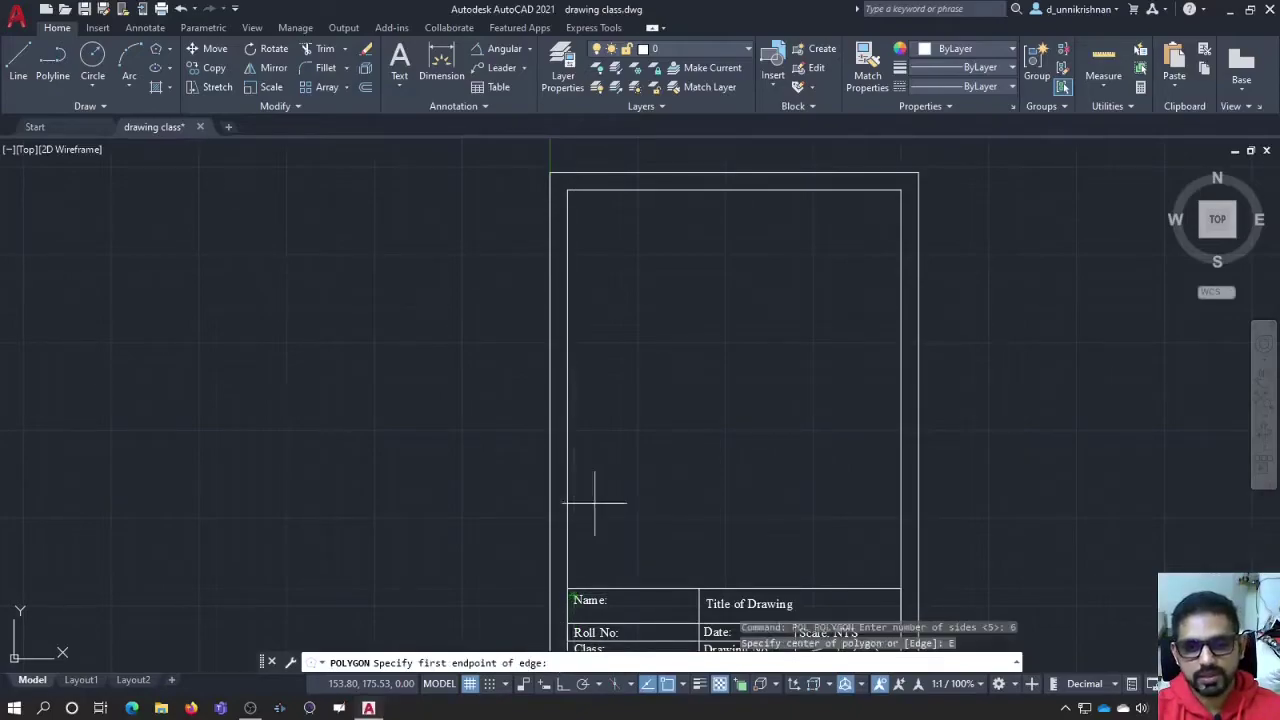
{"action": "left_click", "coordinate": [678, 310]}
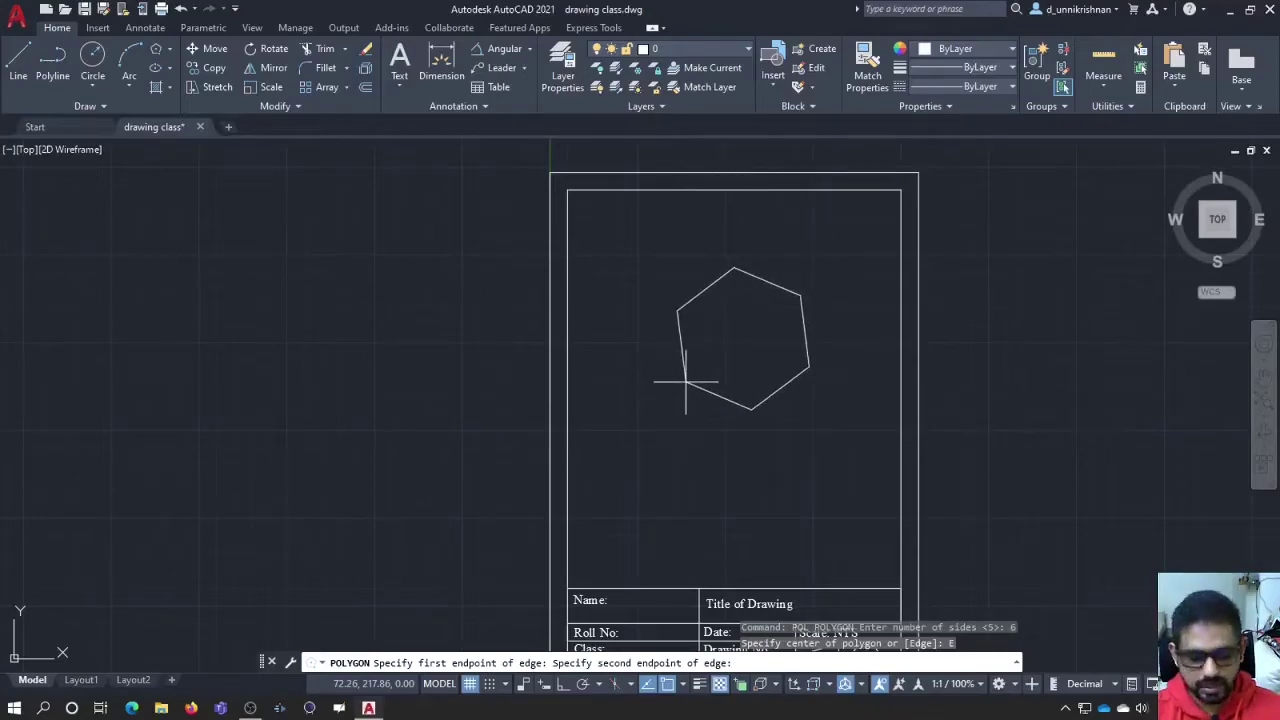
{"action": "type", "text": "25"}
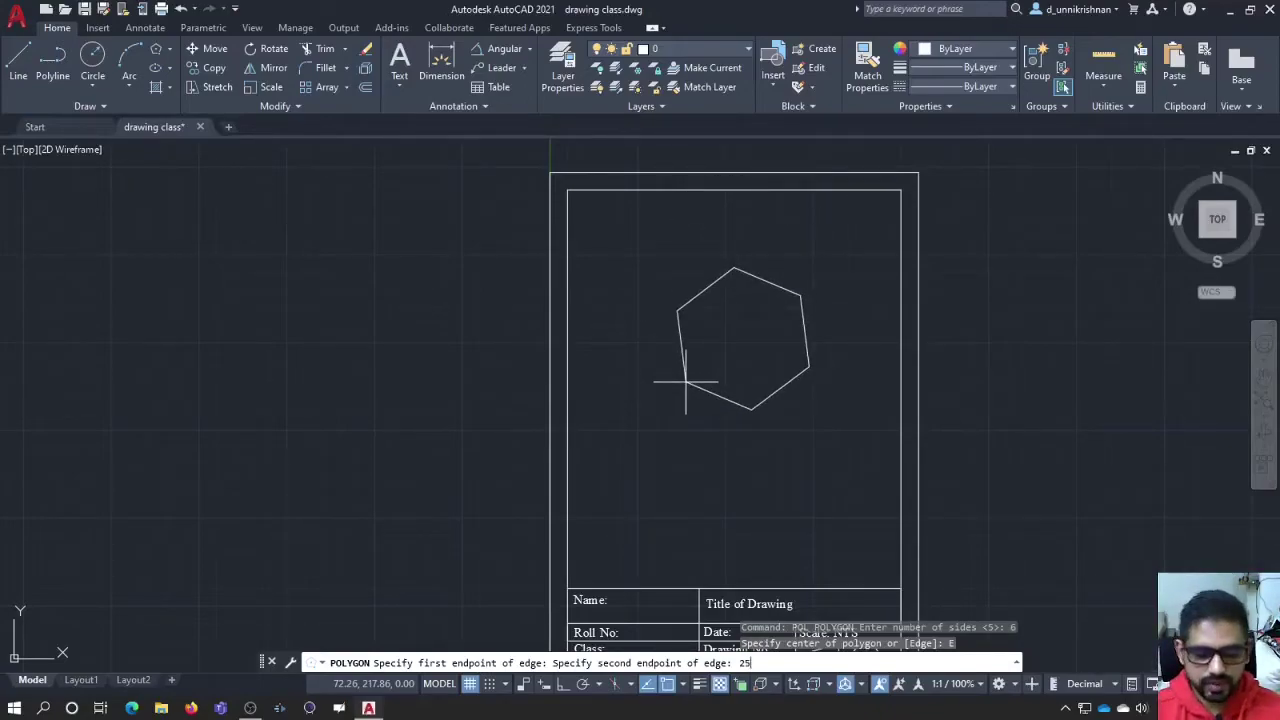
{"action": "key", "text": "BackSpace"}
{"action": "key", "text": "BackSpace"}
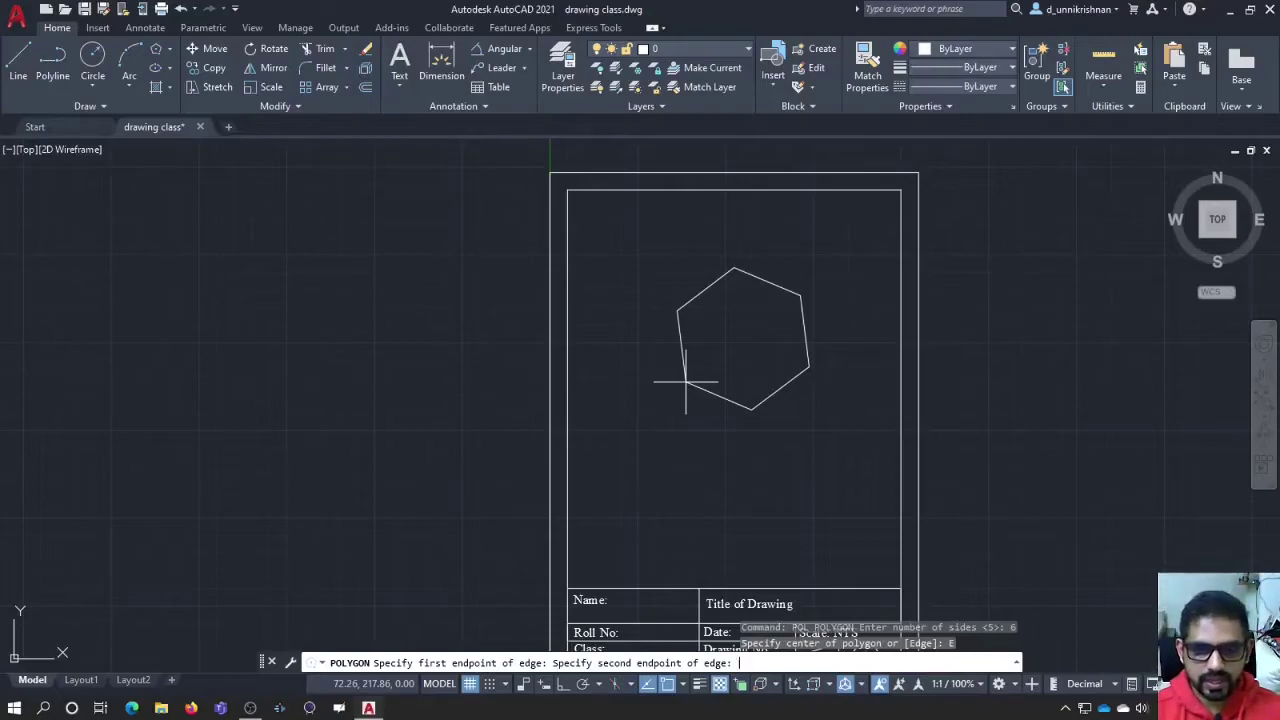
{"action": "type", "text": "@"}
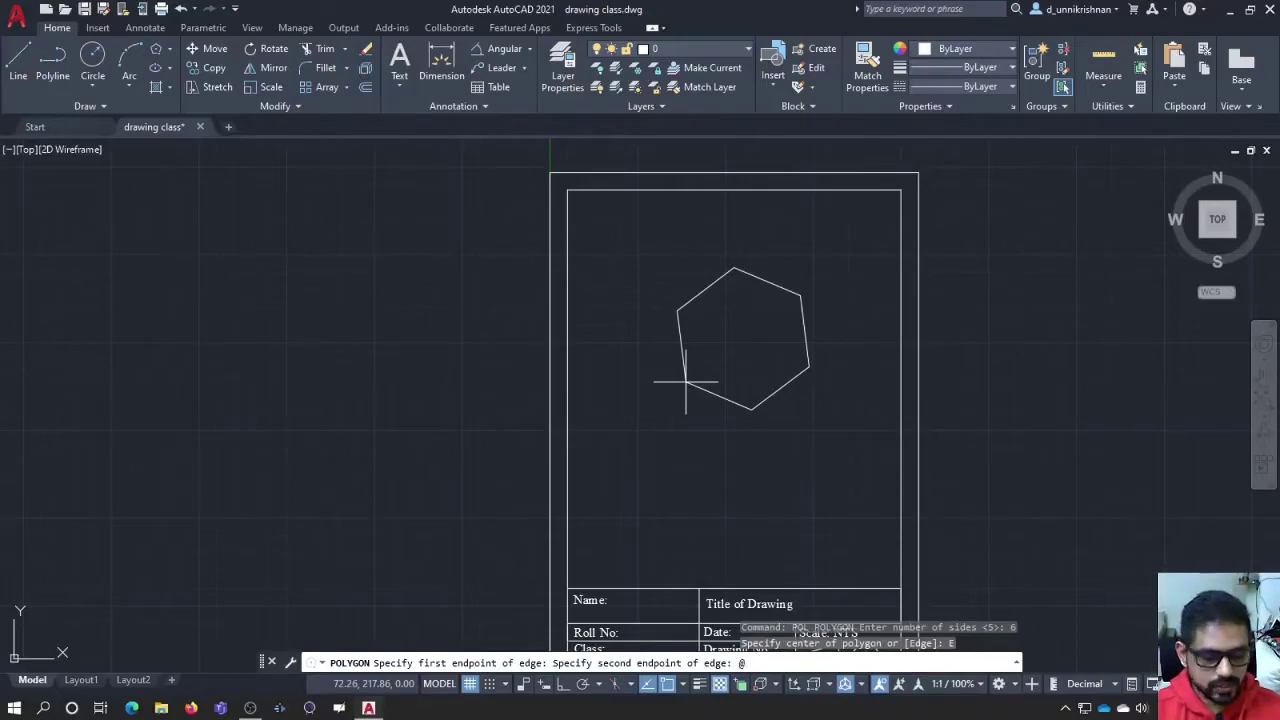
{"action": "type", "text": "25<"}
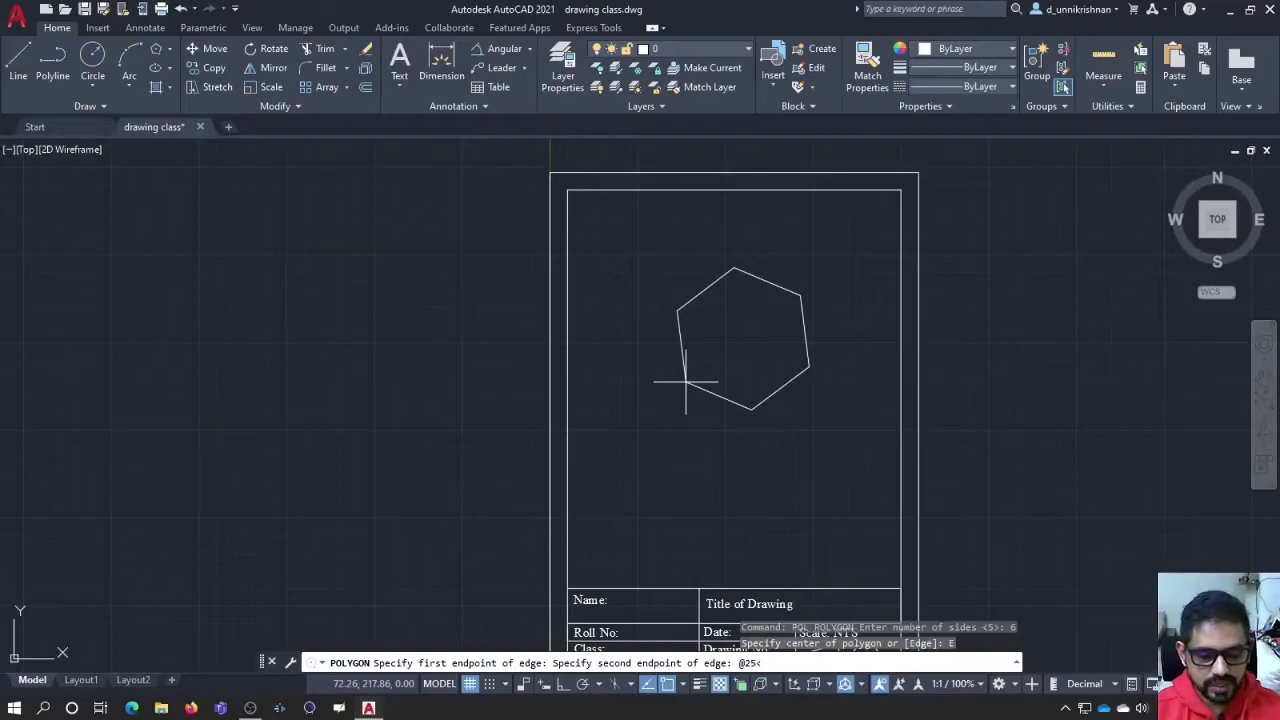
{"action": "type", "text": "45"}
{"action": "key", "text": "Return"}
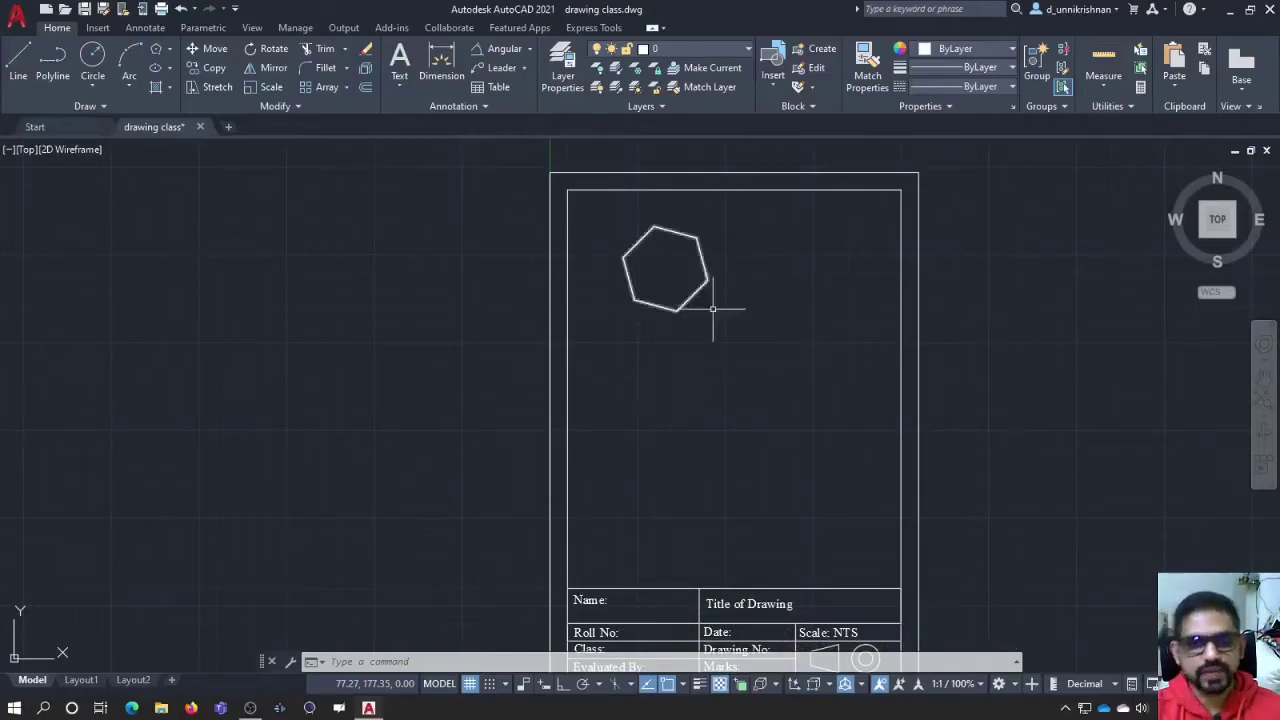
Step: Window-select the hexagon and erase it
{"action": "left_click", "coordinate": [751, 327]}
{"action": "left_click", "coordinate": [598, 222]}
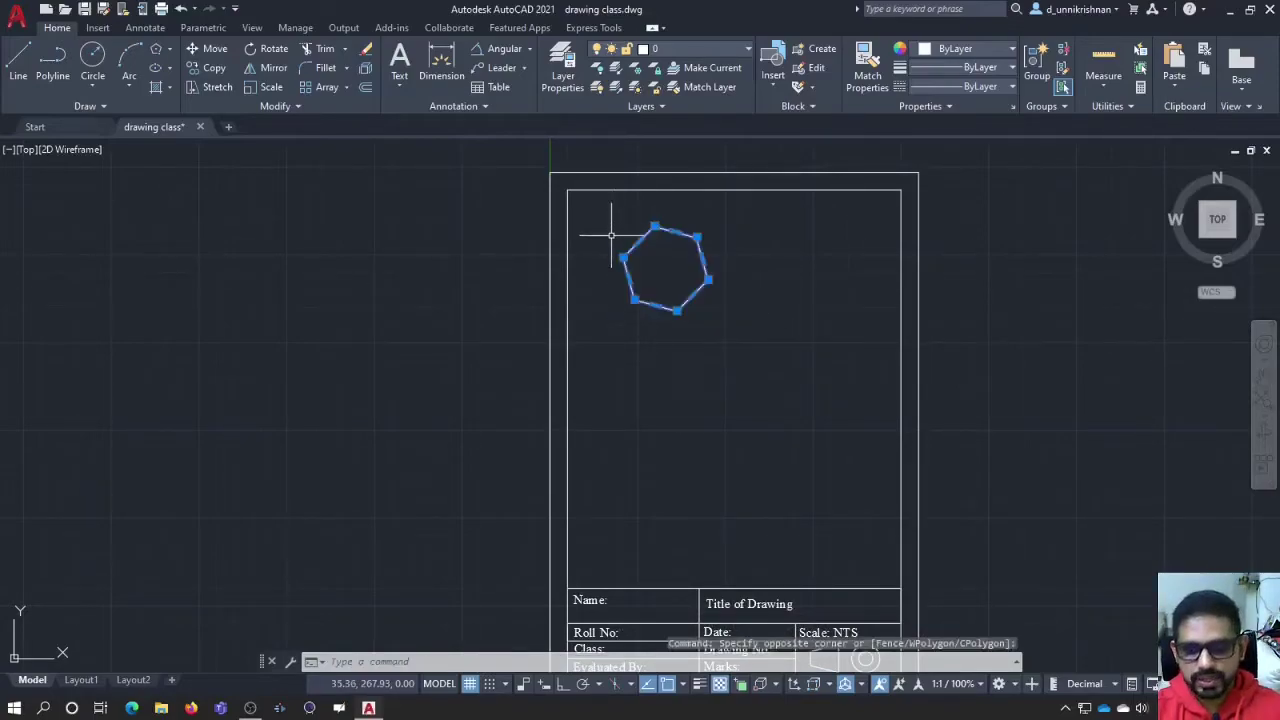
{"action": "key", "text": "Delete"}
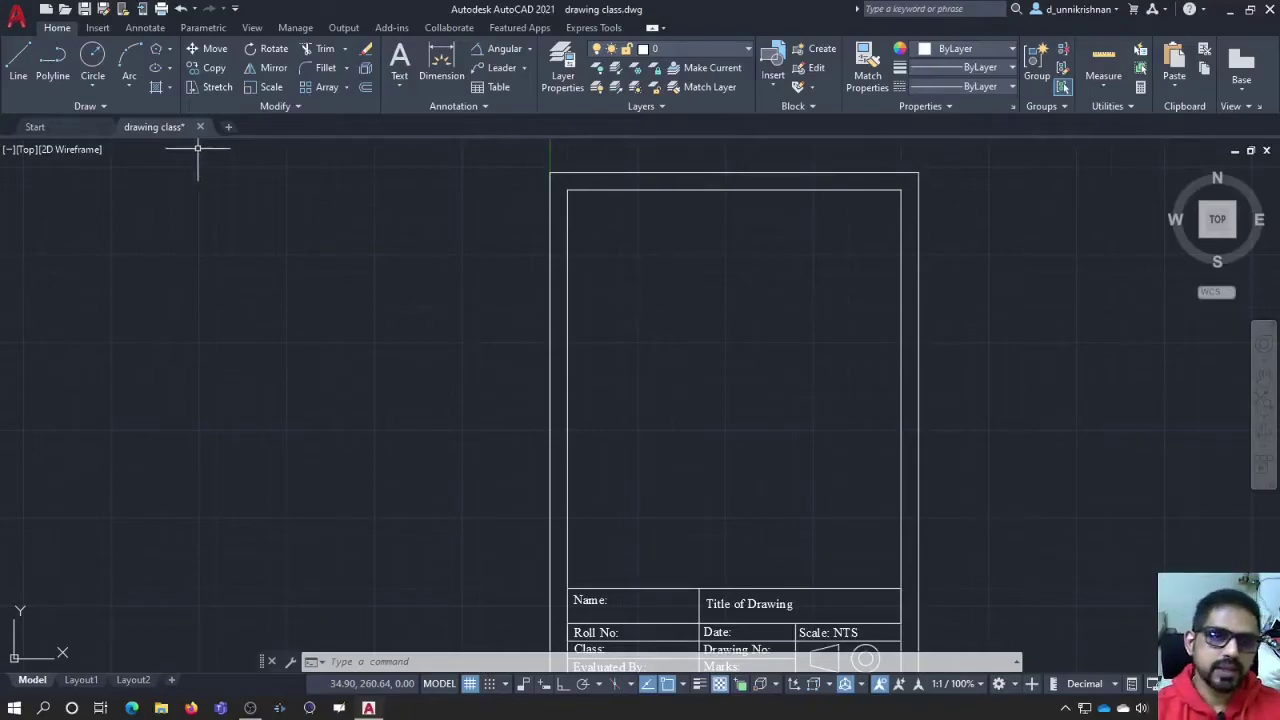
{"action": "left_click", "coordinate": [136, 110]}
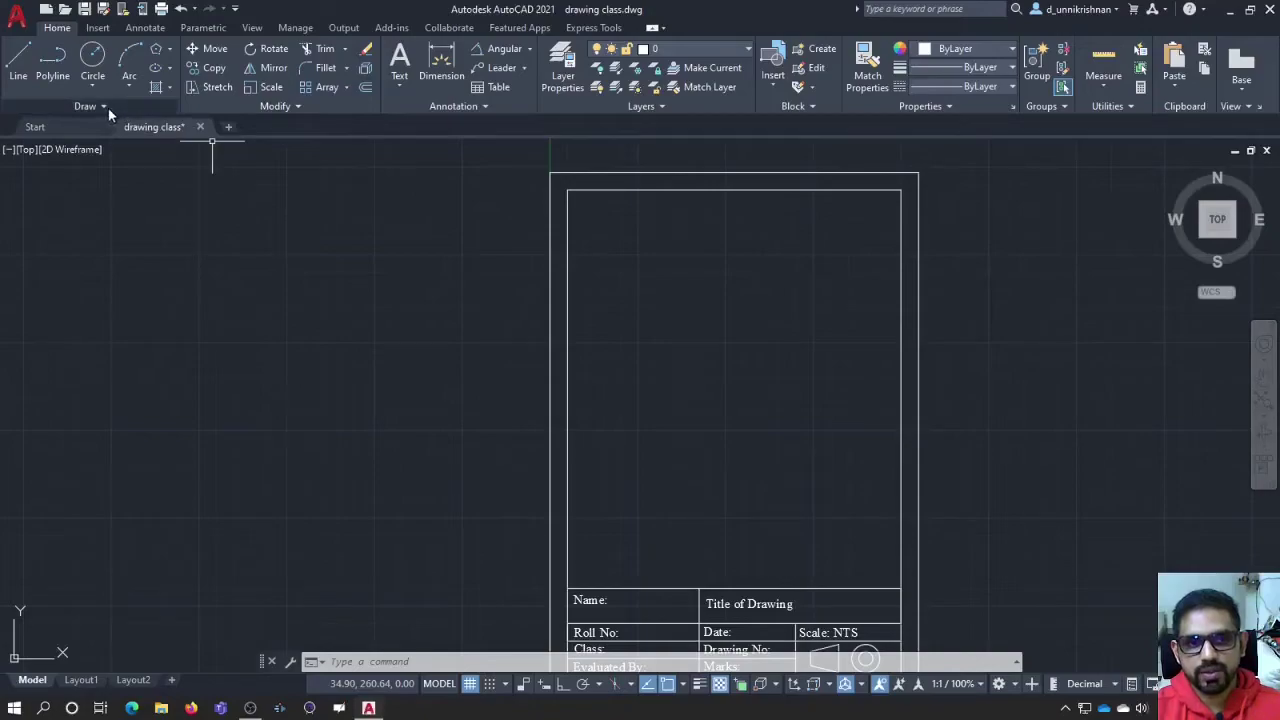
{"action": "left_click", "coordinate": [108, 107]}
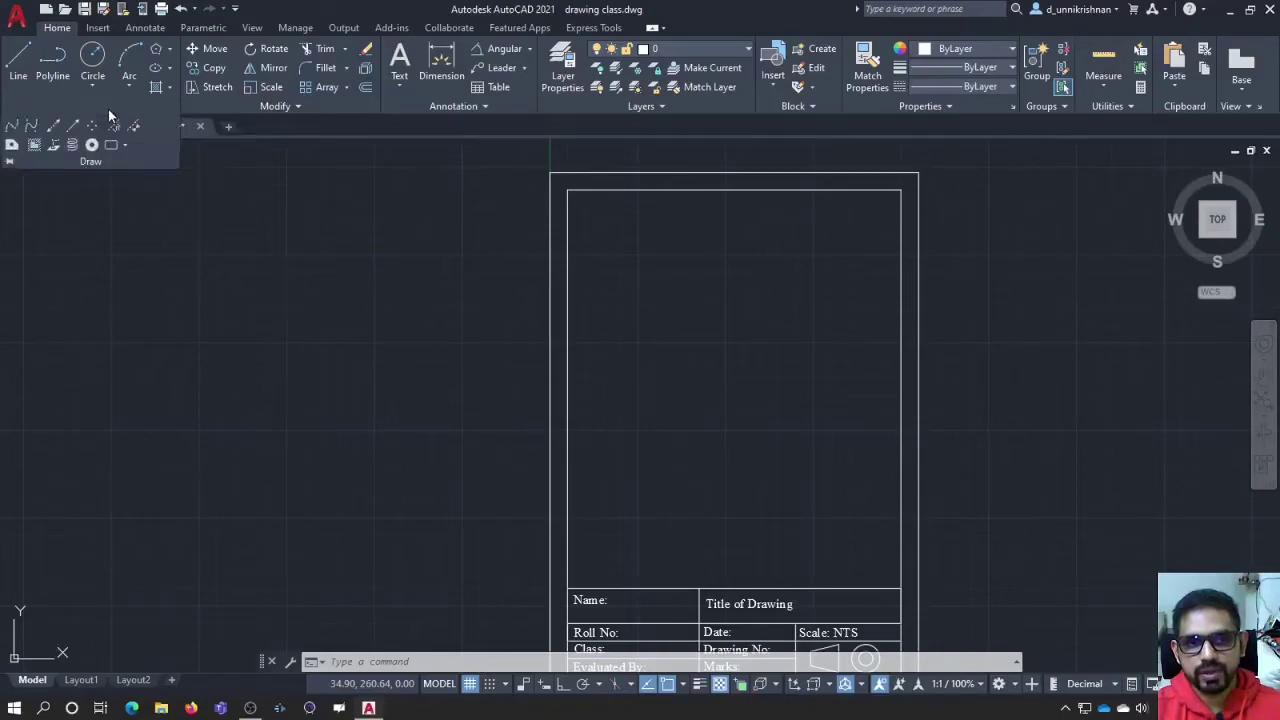
{"action": "left_click", "coordinate": [13, 126]}
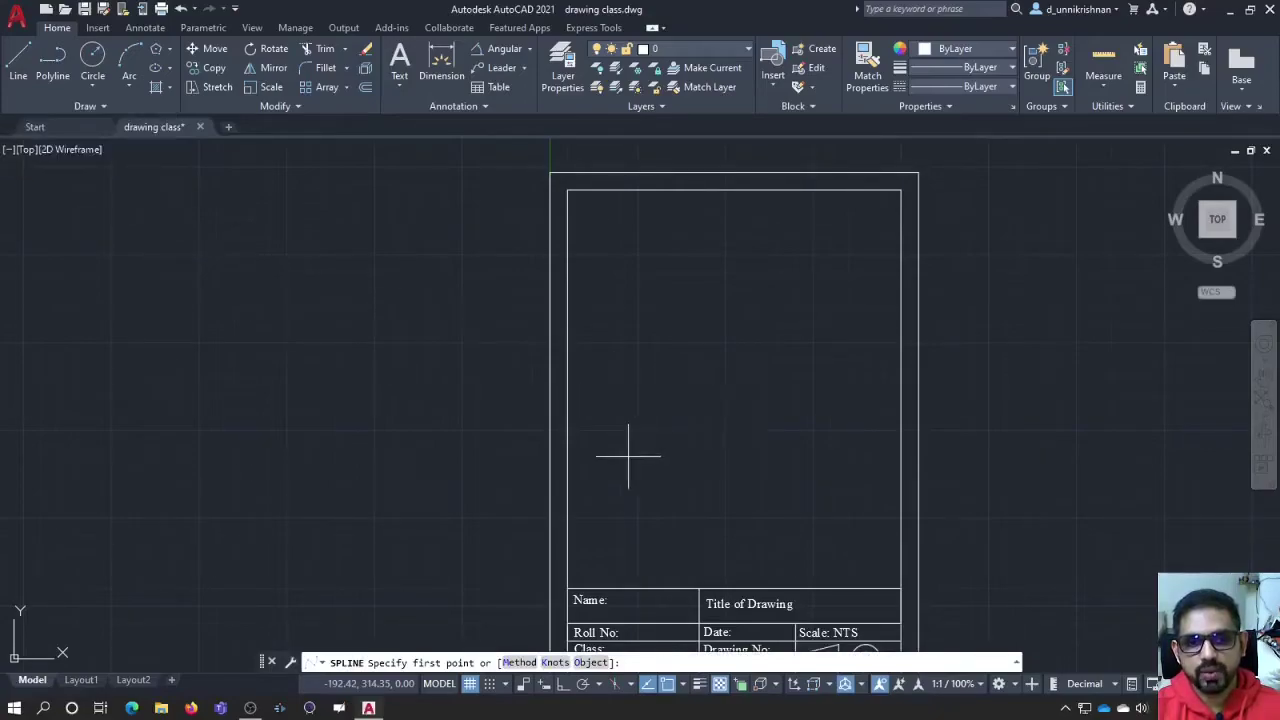
{"action": "left_click", "coordinate": [616, 378]}
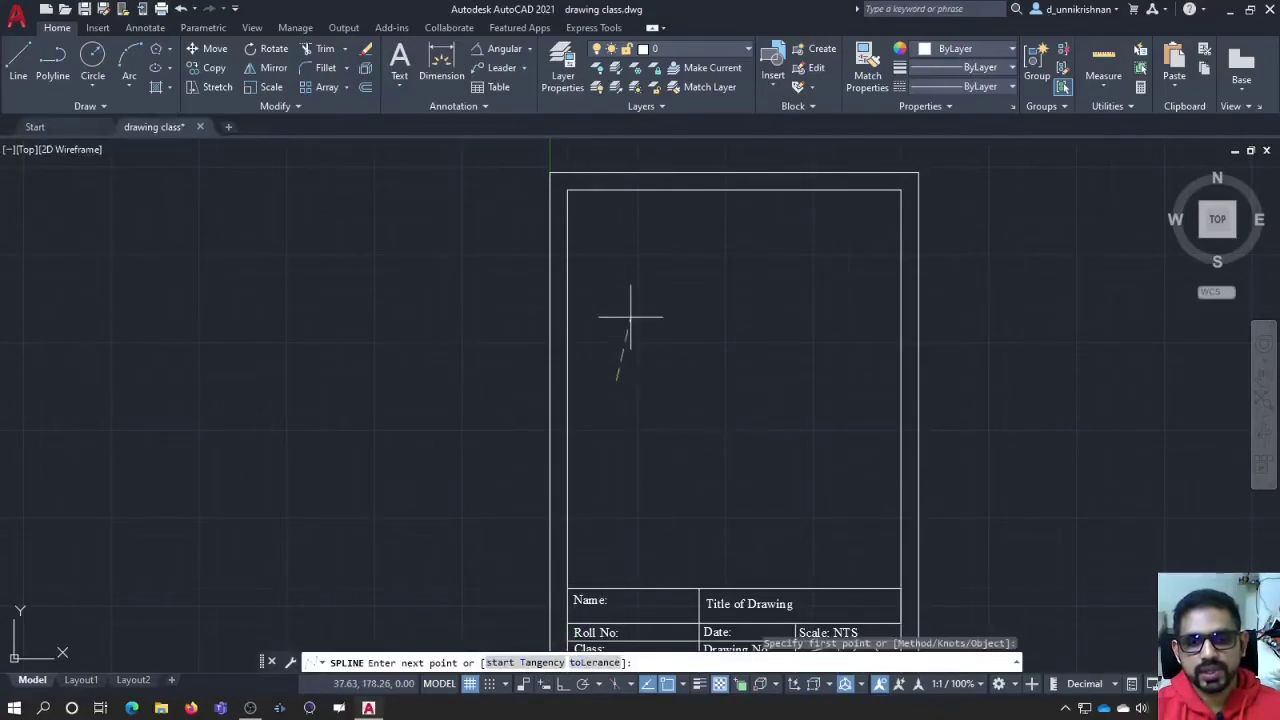
{"action": "left_click", "coordinate": [630, 318]}
{"action": "left_click", "coordinate": [684, 288]}
{"action": "left_click", "coordinate": [752, 328]}
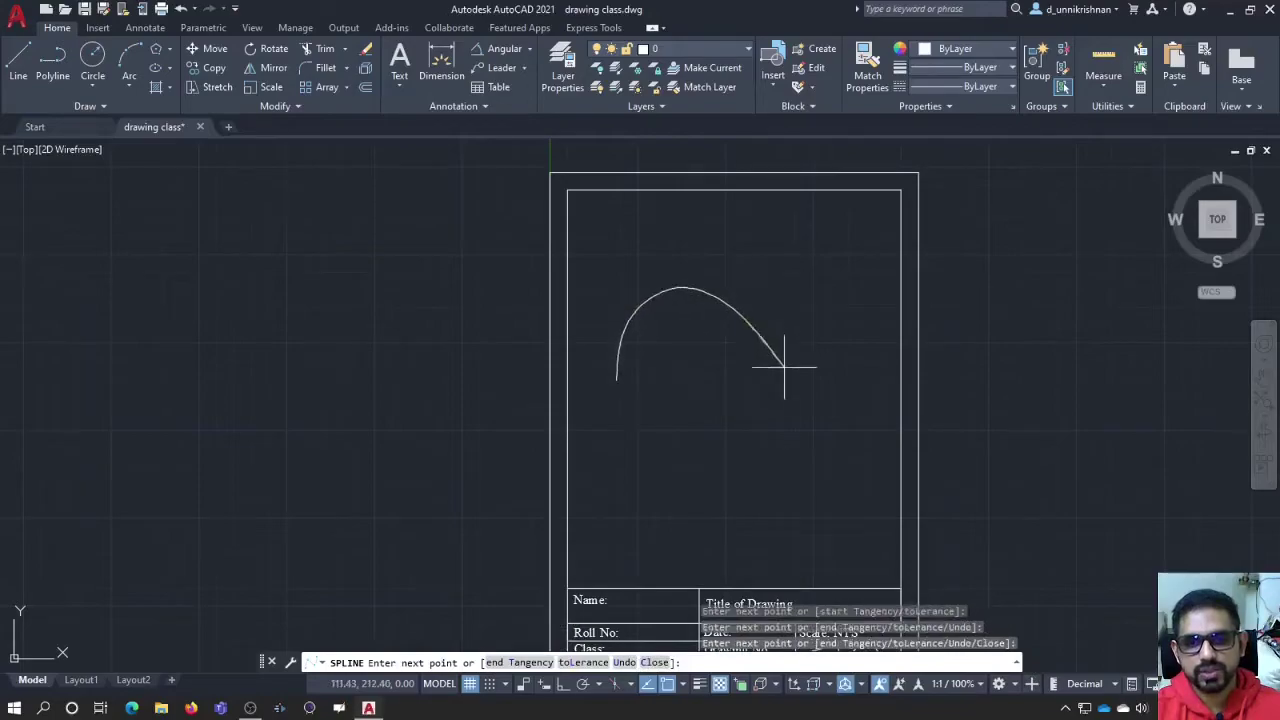
{"action": "left_click", "coordinate": [789, 386]}
{"action": "left_click", "coordinate": [793, 419]}
{"action": "left_click", "coordinate": [740, 484]}
{"action": "left_click", "coordinate": [680, 430]}
{"action": "left_click", "coordinate": [700, 384]}
{"action": "left_click", "coordinate": [780, 372]}
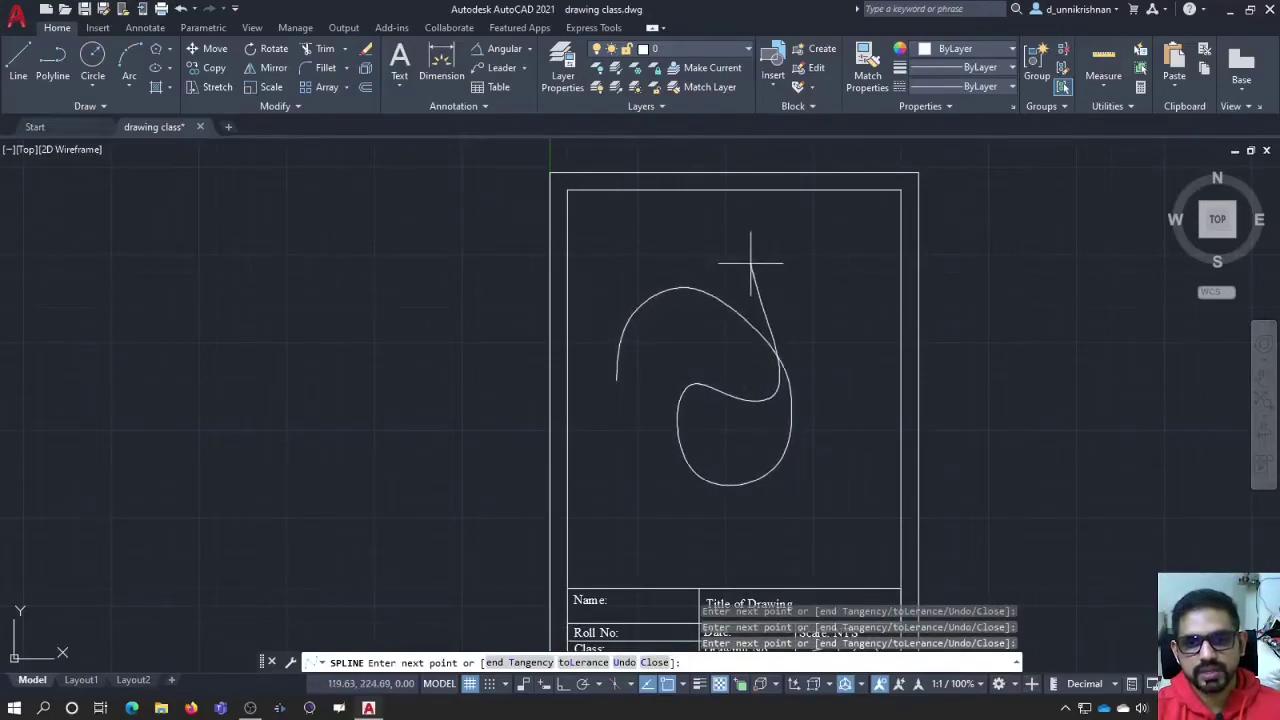
{"action": "left_click", "coordinate": [733, 238]}
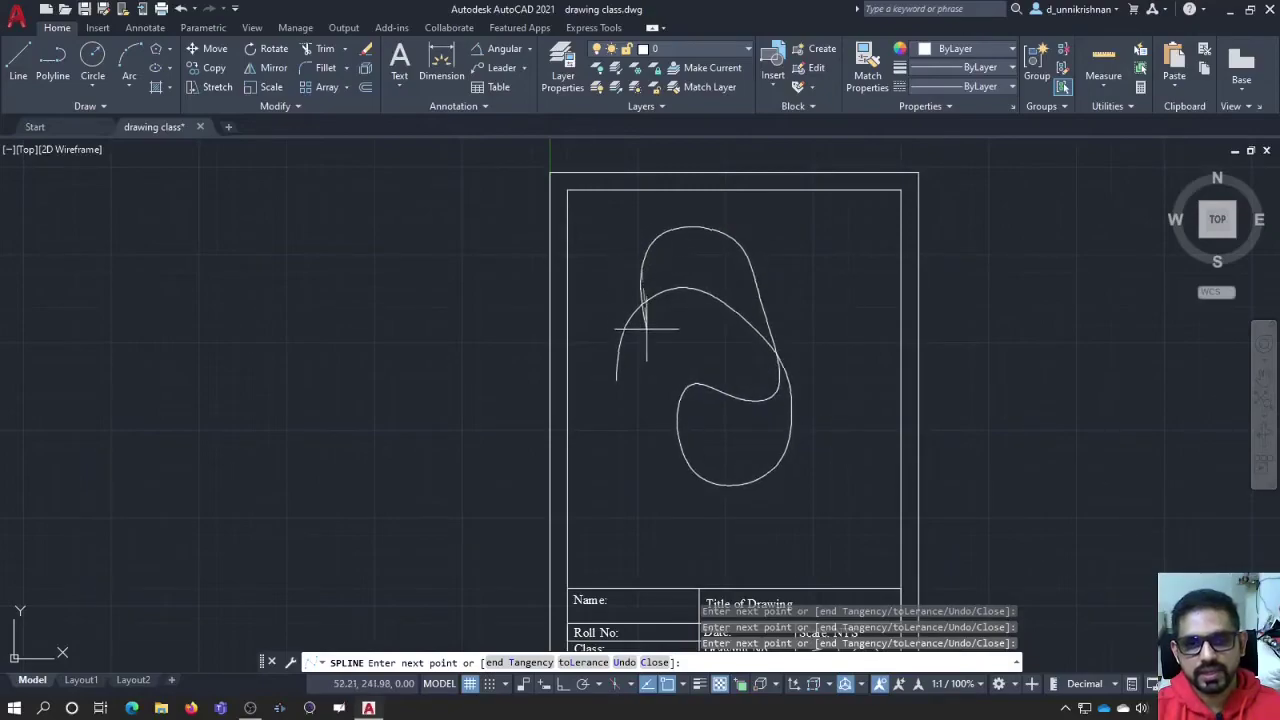
{"action": "left_click", "coordinate": [616, 380]}
{"action": "key", "text": "Escape"}
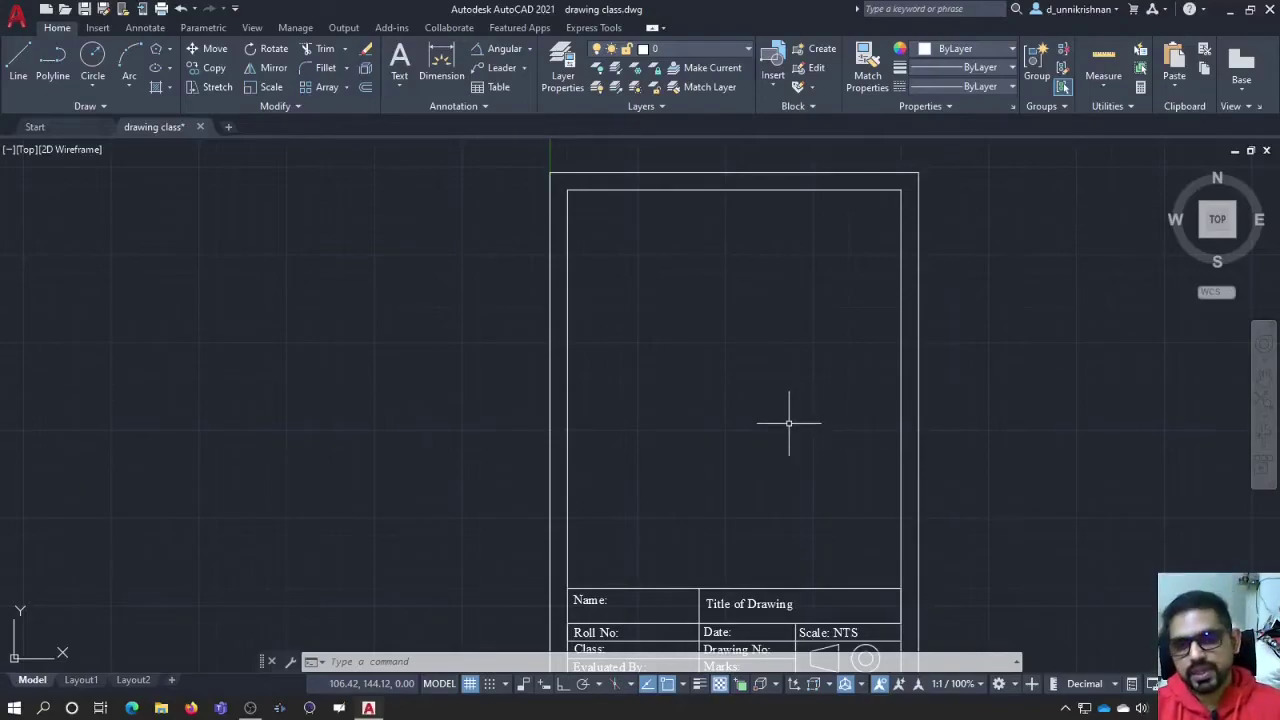
Step: Toggle Object Snap off and back on, then show its list of snap modes
{"action": "middle_click_drag", "start_coordinate": [695, 453], "coordinate": [704, 433]}
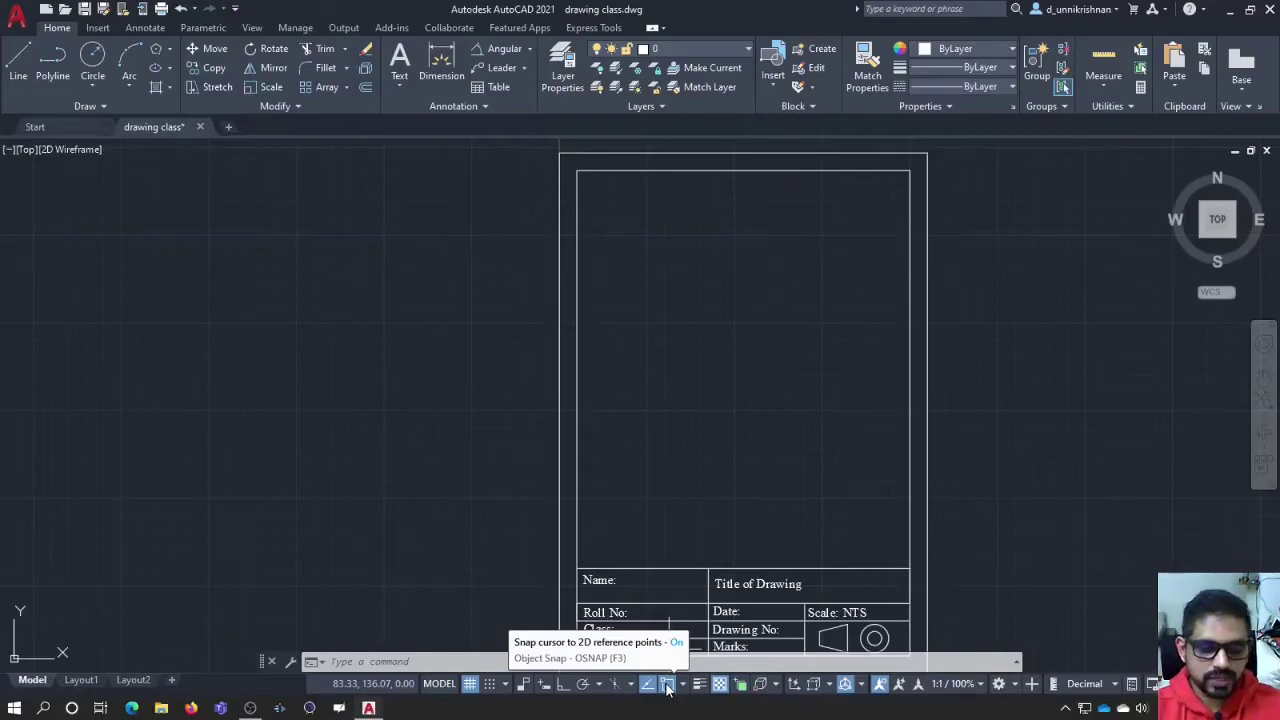
{"action": "left_click", "coordinate": [667, 687]}
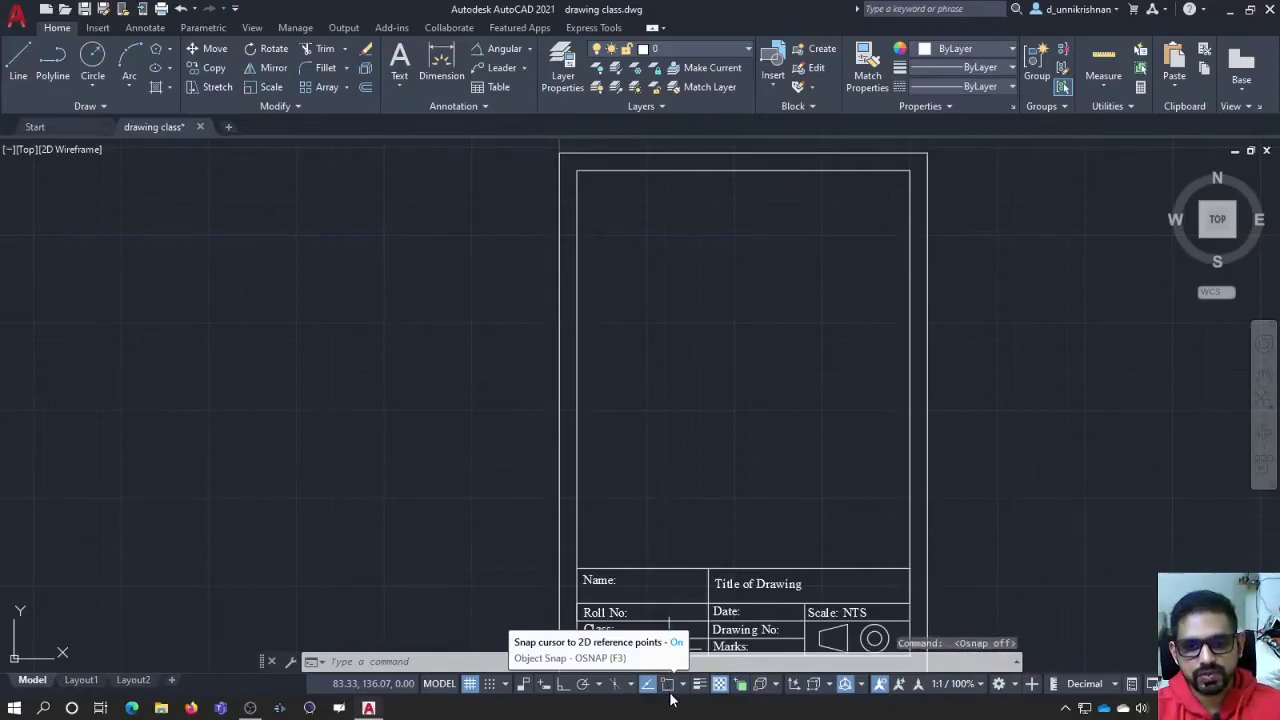
{"action": "left_click", "coordinate": [669, 690]}
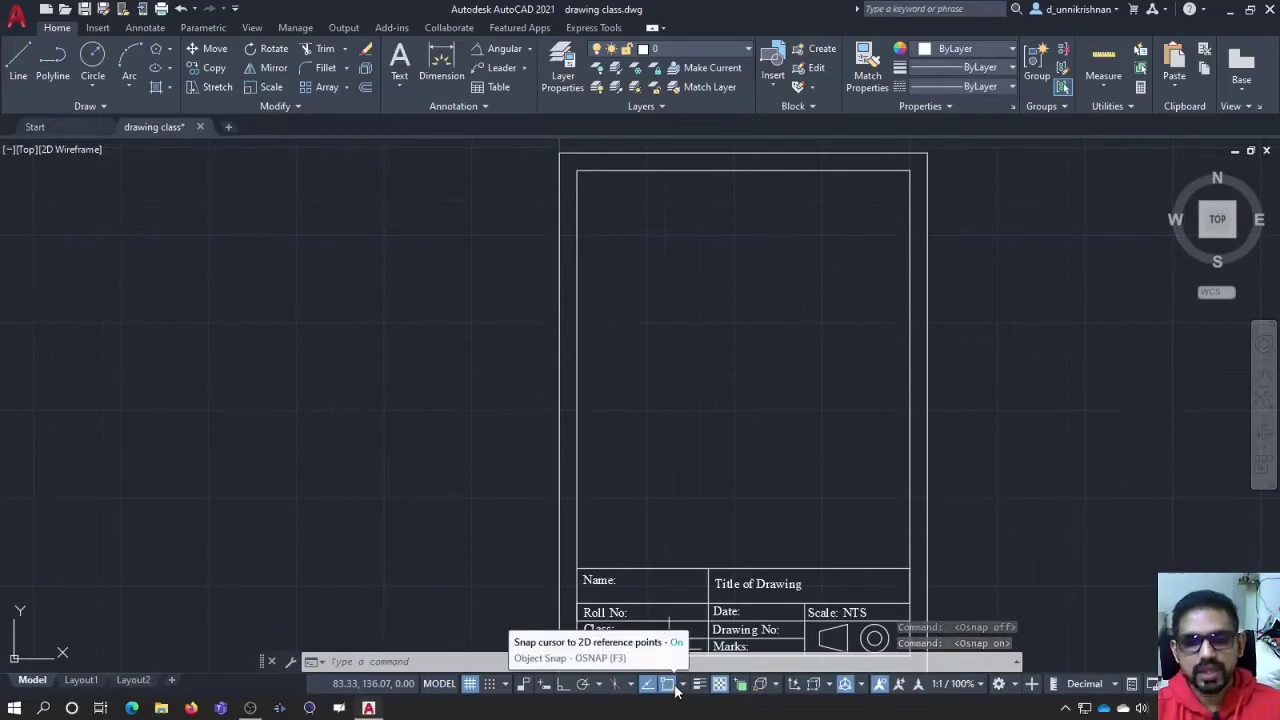
{"action": "left_click", "coordinate": [682, 686]}
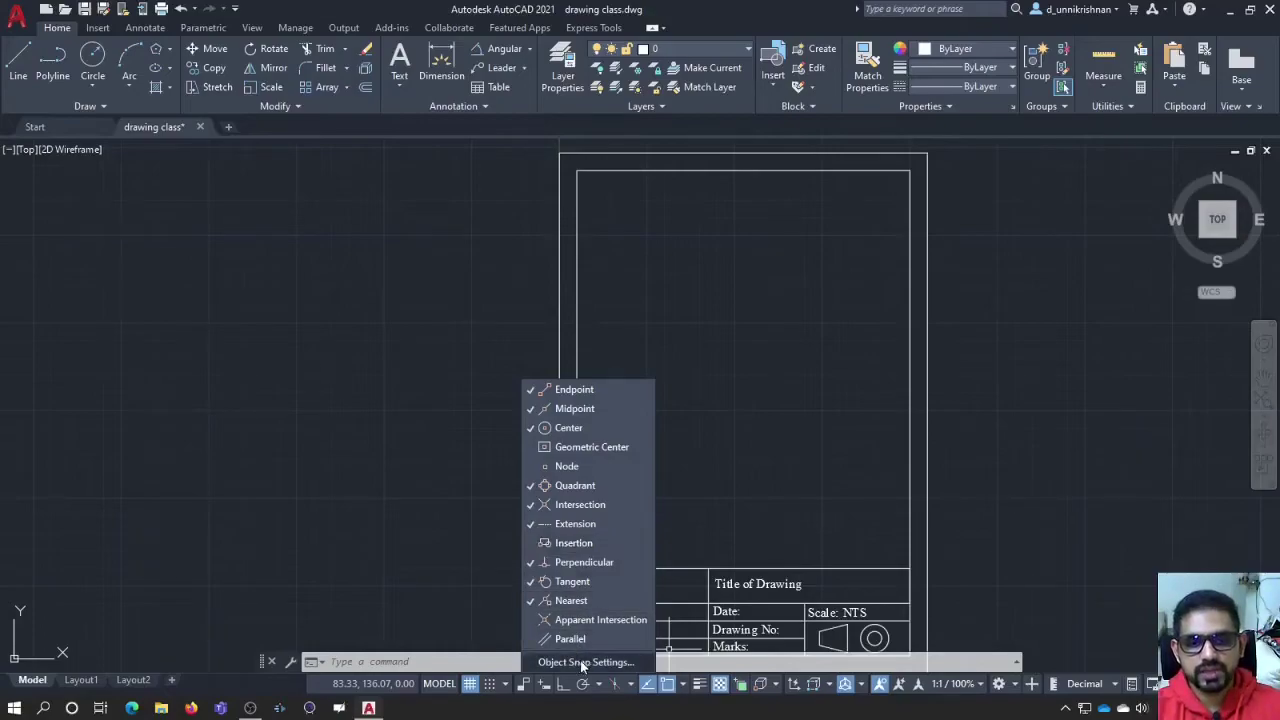
Step: Toggle Perpendicular off and on, turn Node snap off, and close the snap list
{"action": "left_click", "coordinate": [534, 564]}
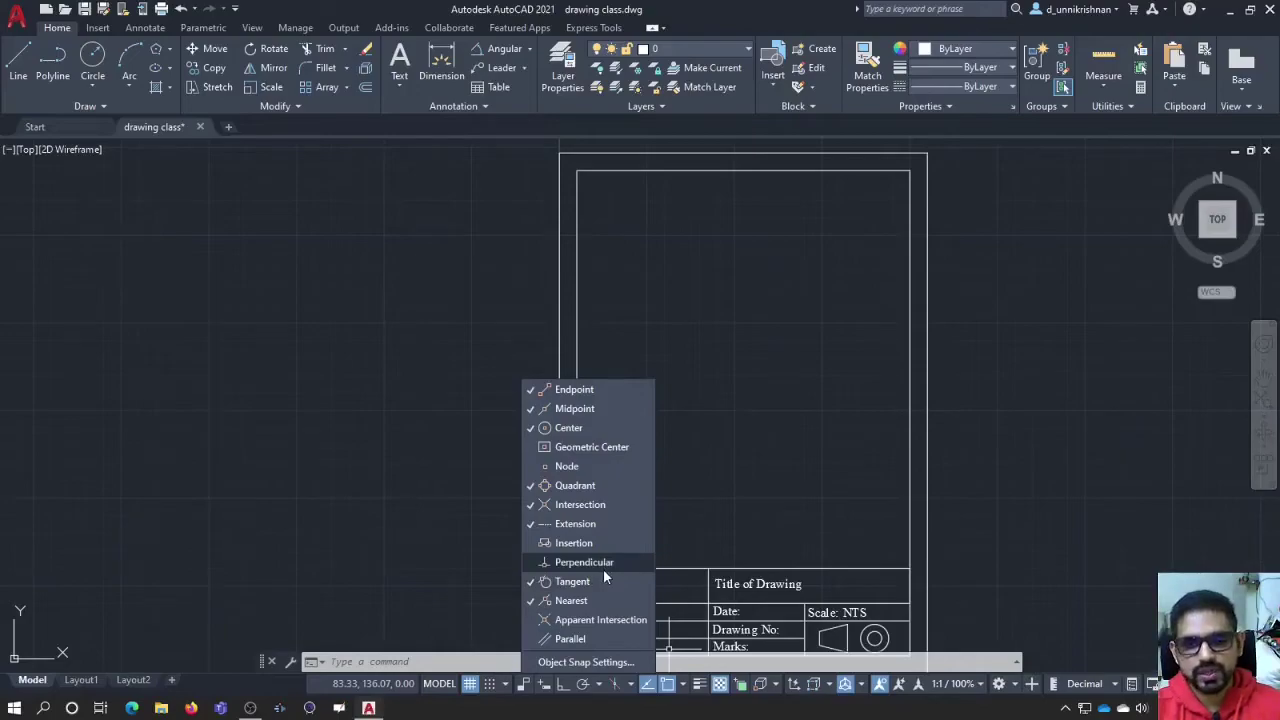
{"action": "left_click", "coordinate": [603, 568]}
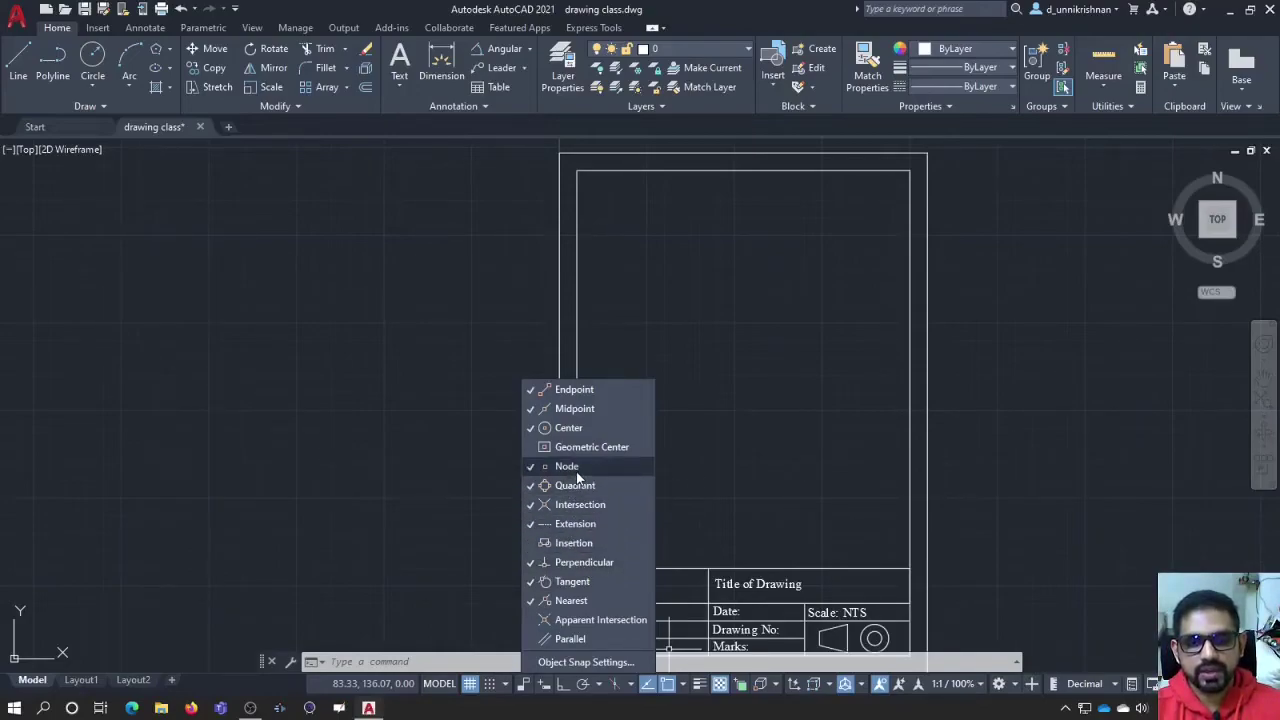
{"action": "left_click", "coordinate": [550, 430]}
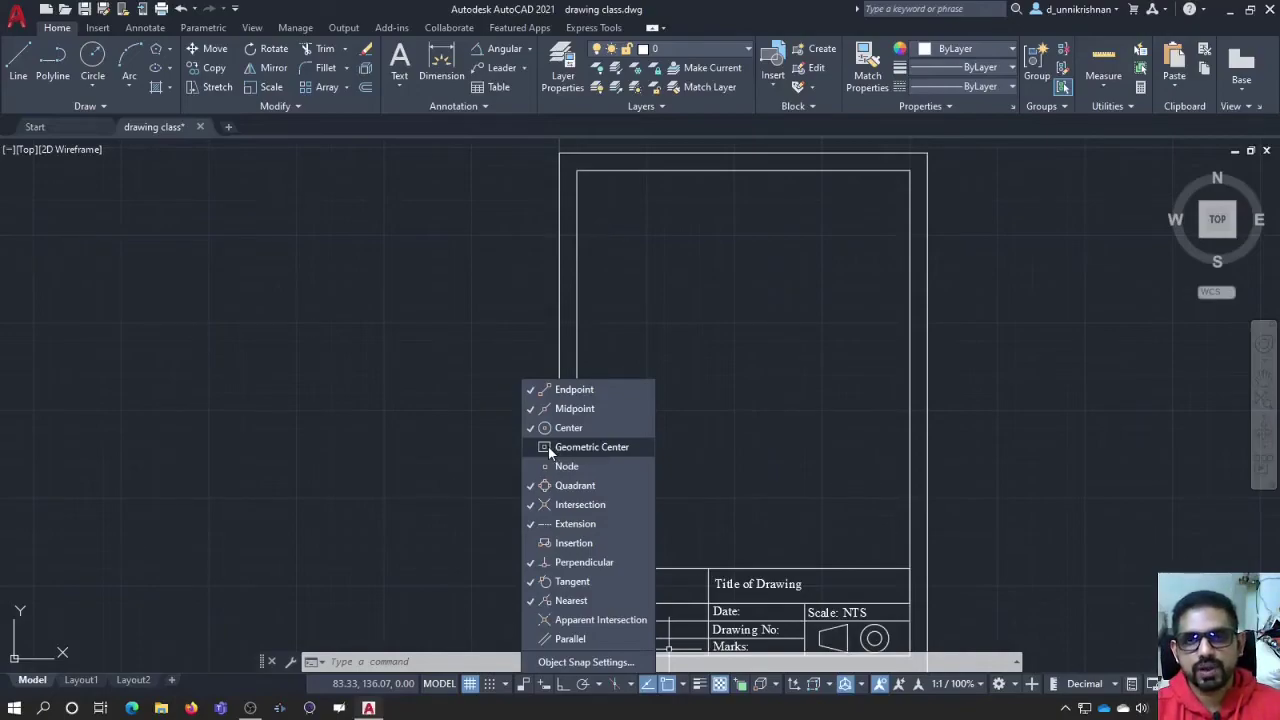
{"action": "left_click", "coordinate": [706, 538]}
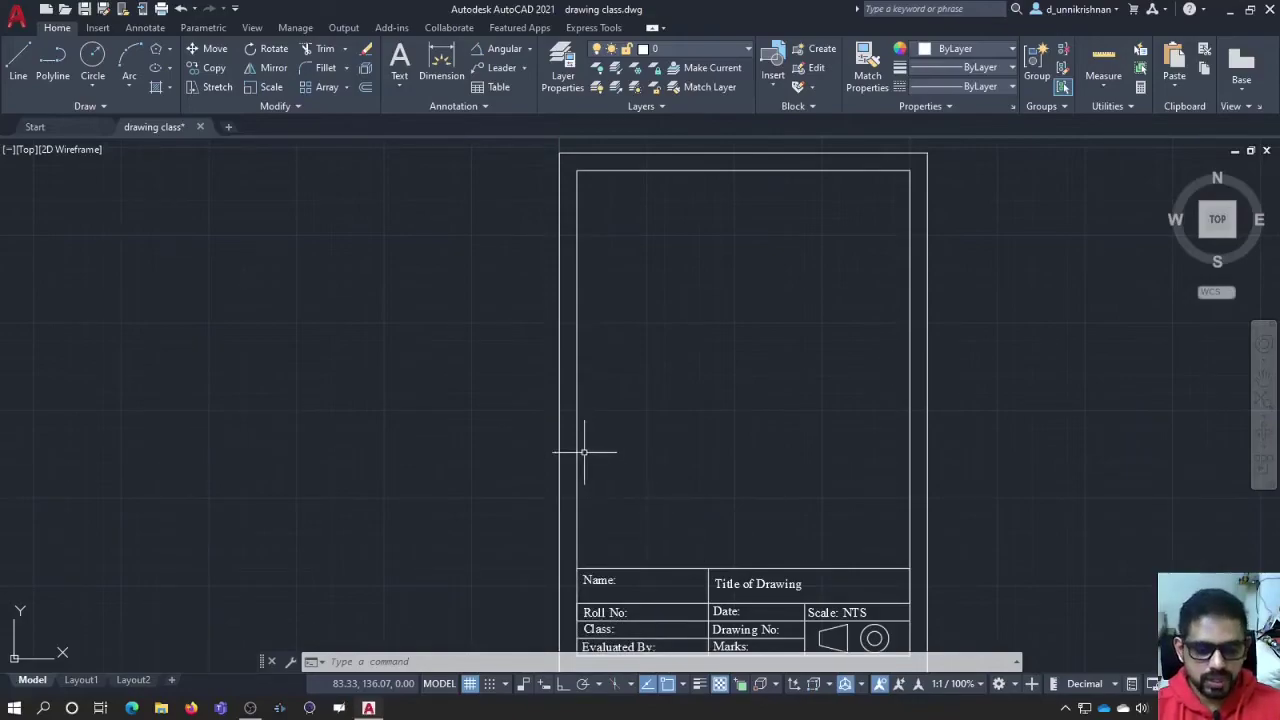
Step: Draw a line from the sheet's upper left, snapped to the inner border's geometric centre
{"action": "type", "text": "l"}
{"action": "key", "text": "Return"}
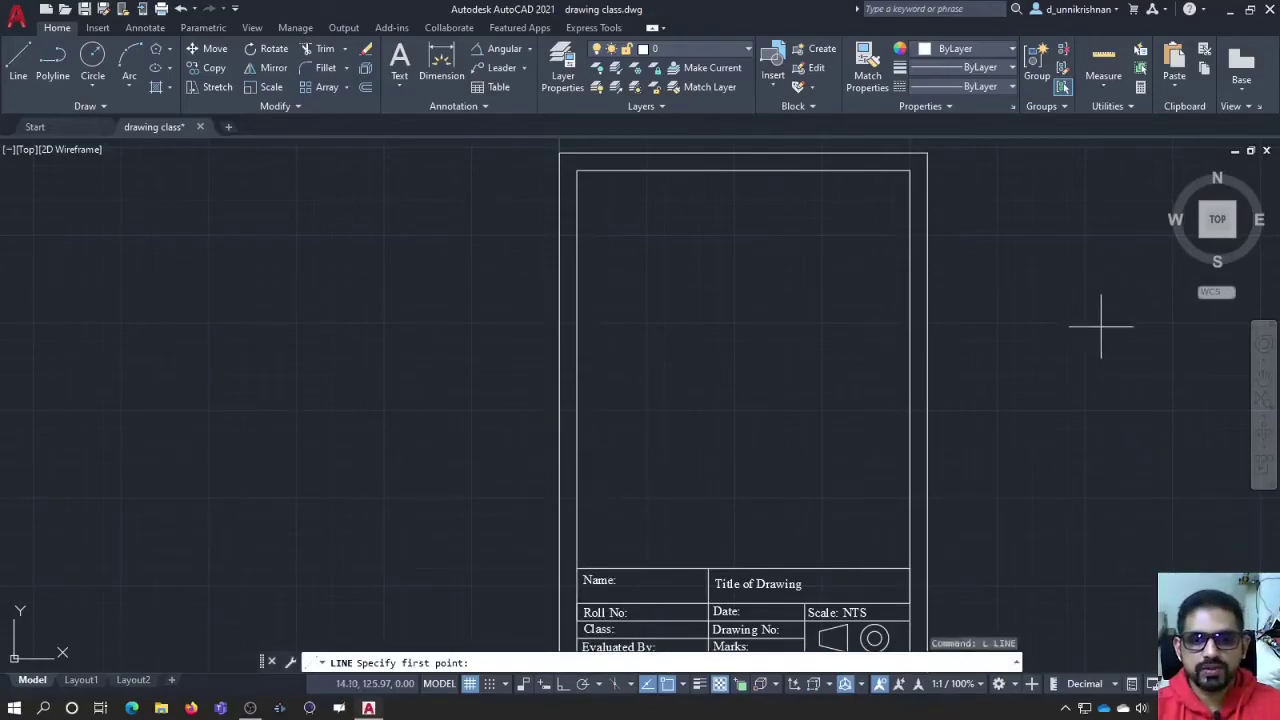
{"action": "left_click", "coordinate": [632, 238]}
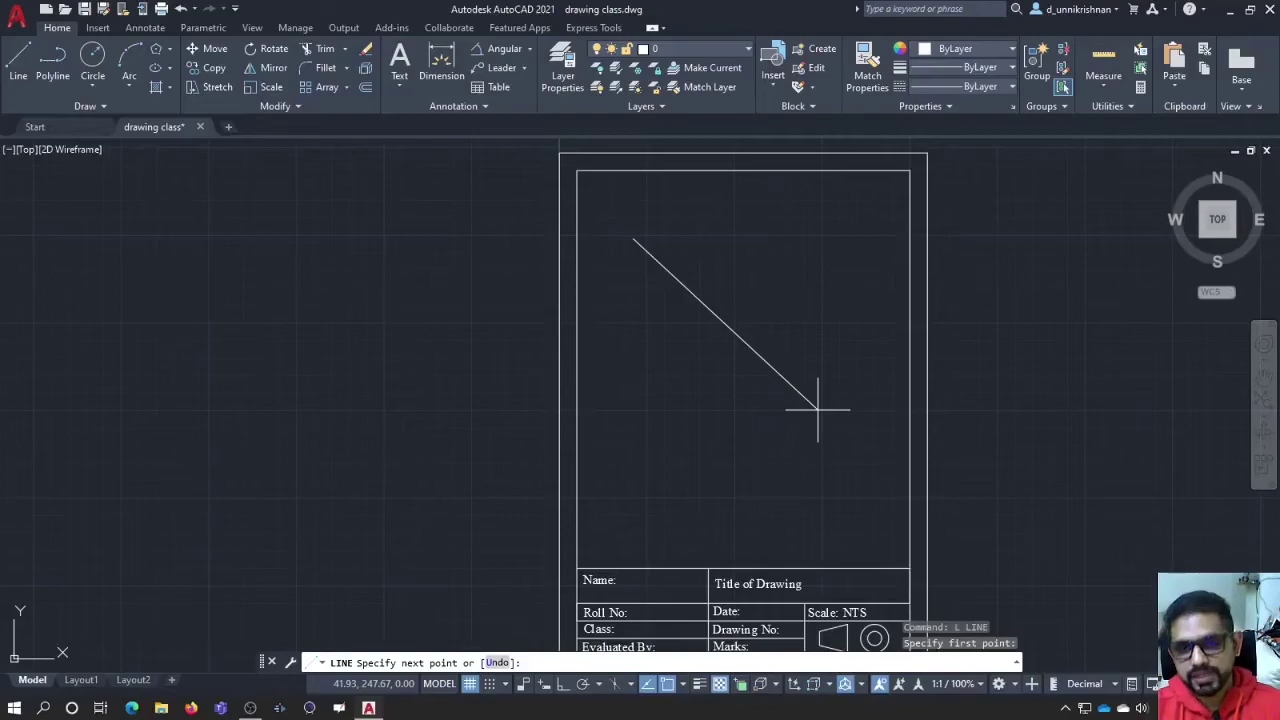
{"action": "key", "text": "F8"}
{"action": "right_click", "coordinate": [818, 410], "text": "shift"}
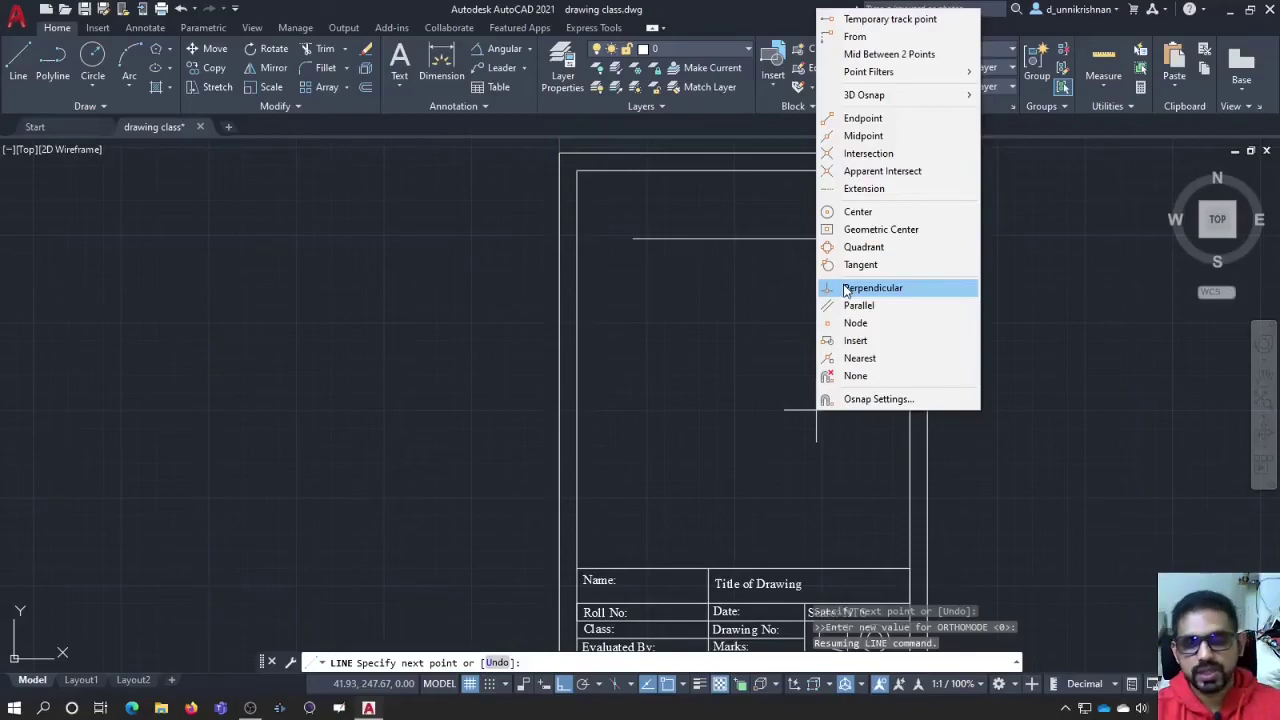
{"action": "left_click", "coordinate": [855, 230]}
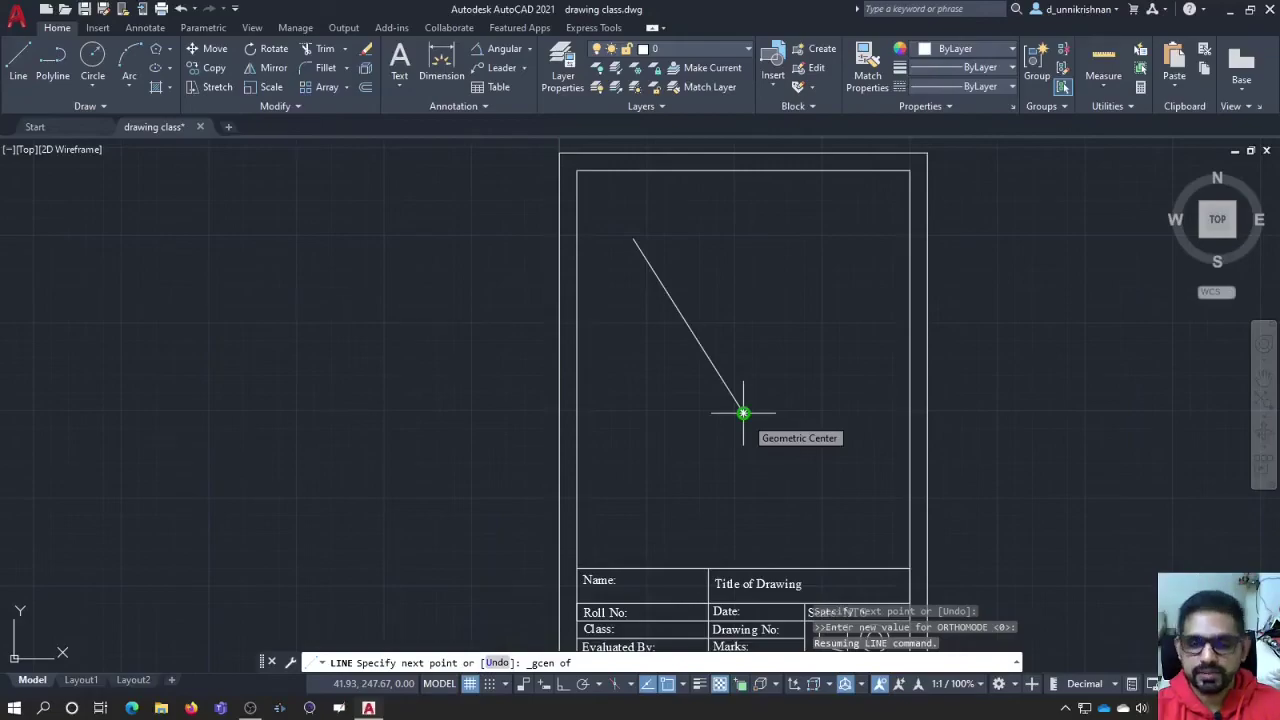
{"action": "left_click", "coordinate": [743, 412]}
{"action": "key", "text": "Escape"}
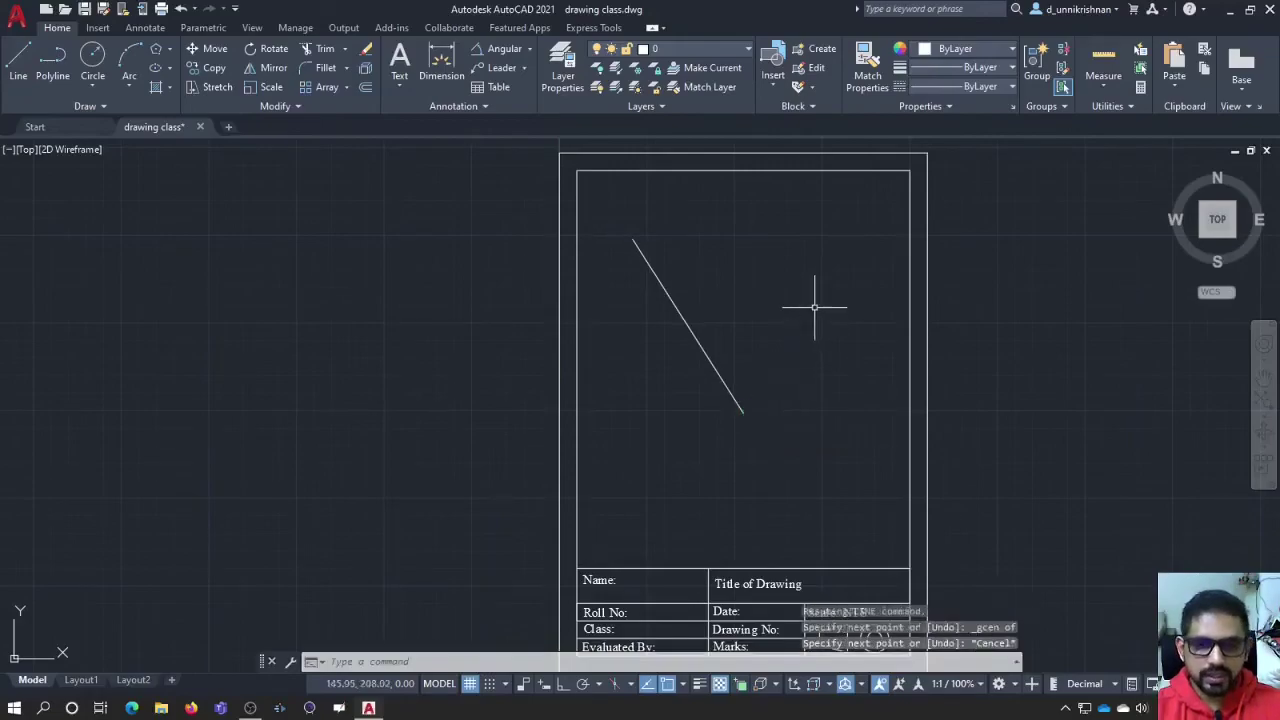
Step: Delete the diagonal line, then open and close the status-bar customization list
{"action": "left_click", "coordinate": [699, 342]}
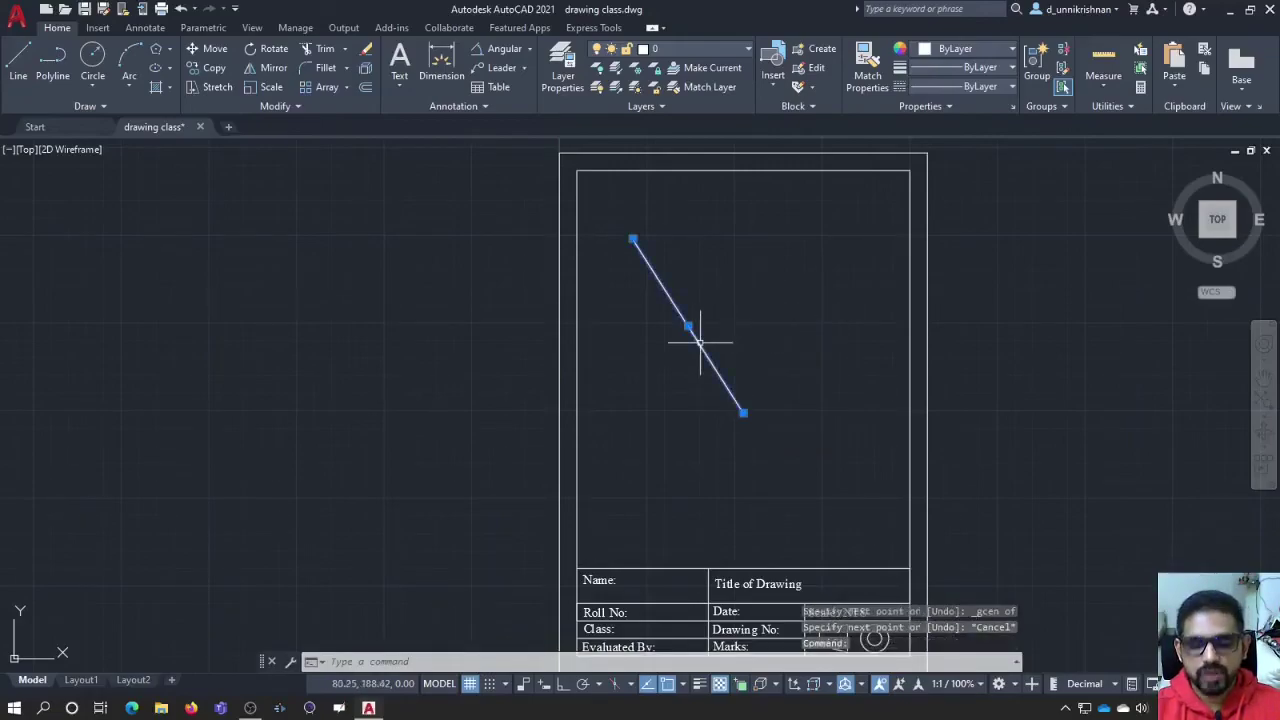
{"action": "key", "text": "Delete"}
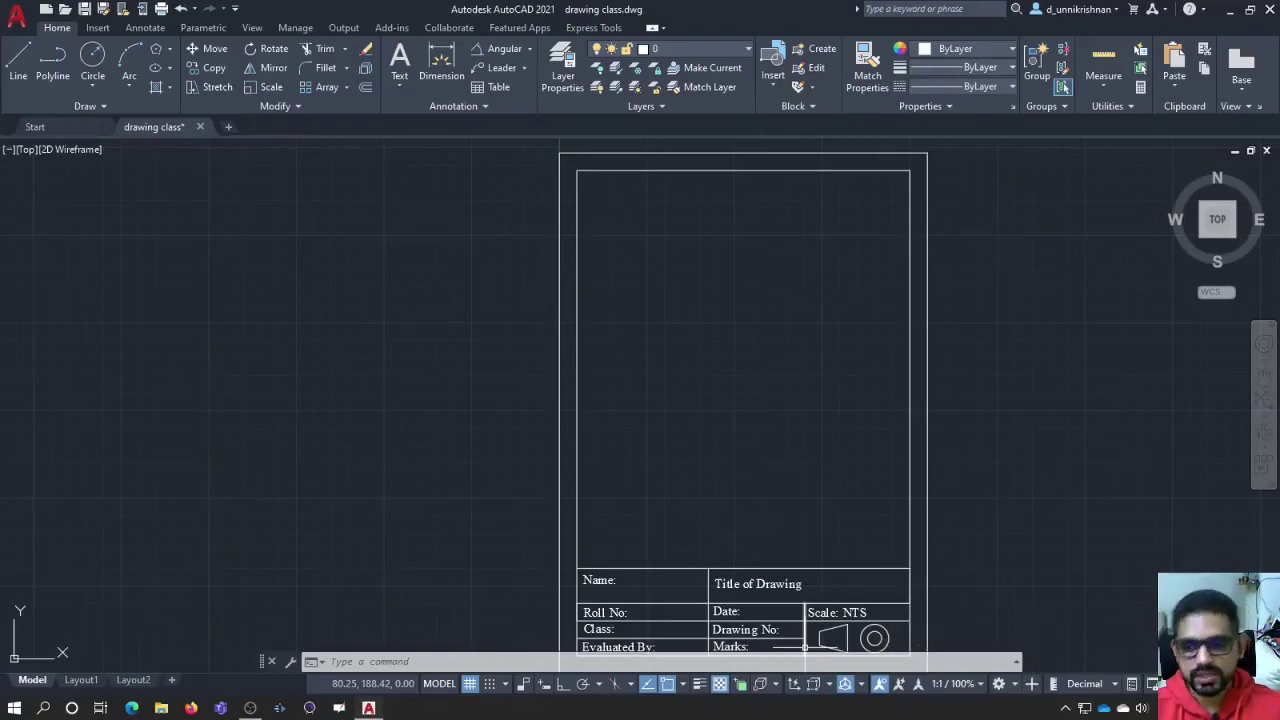
{"action": "left_click", "coordinate": [1262, 683]}
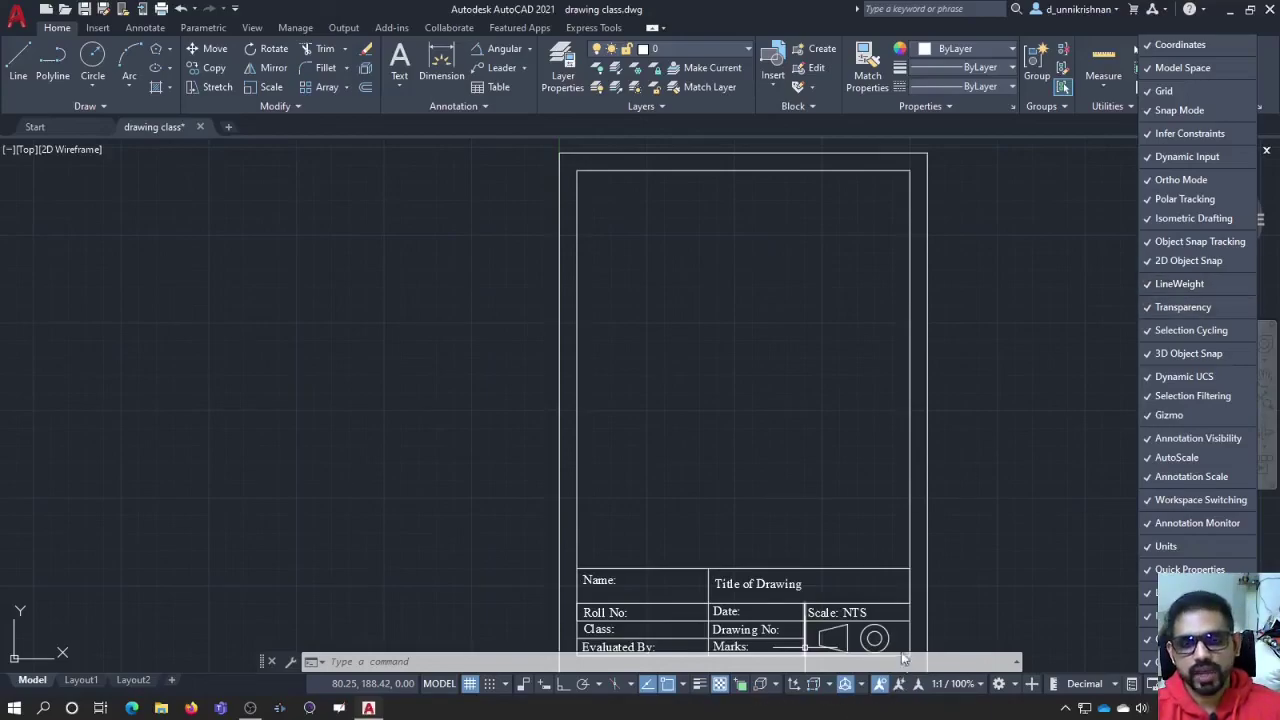
{"action": "left_click", "coordinate": [1103, 357]}
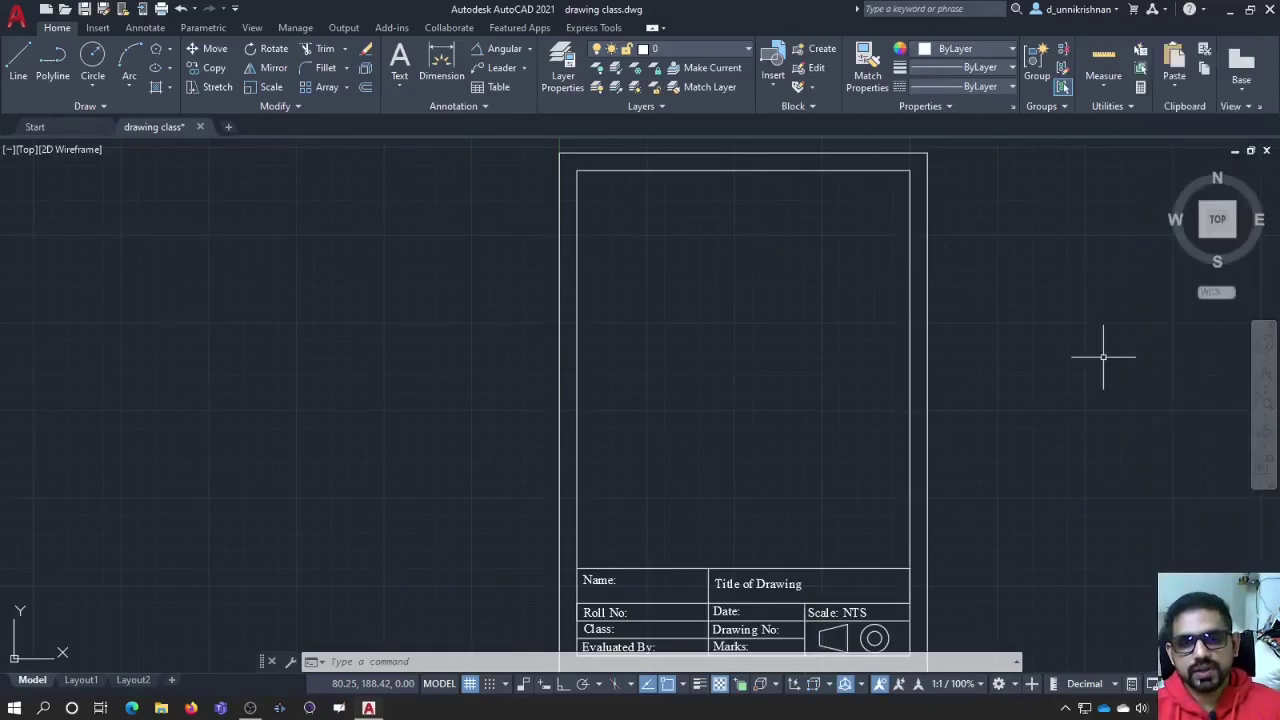